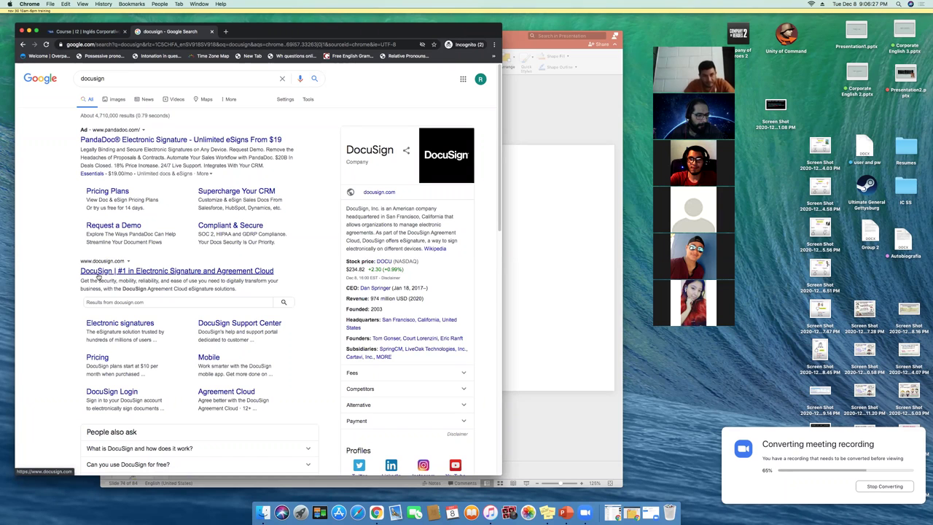
Step: Examine the docusign search results, including the official site listing and the company overview
{"action": "scroll", "coordinate": [98, 276], "scroll_direction": "down", "scroll_amount": 1}
{"action": "scroll", "coordinate": [98, 276], "scroll_direction": "down", "scroll_amount": 4}
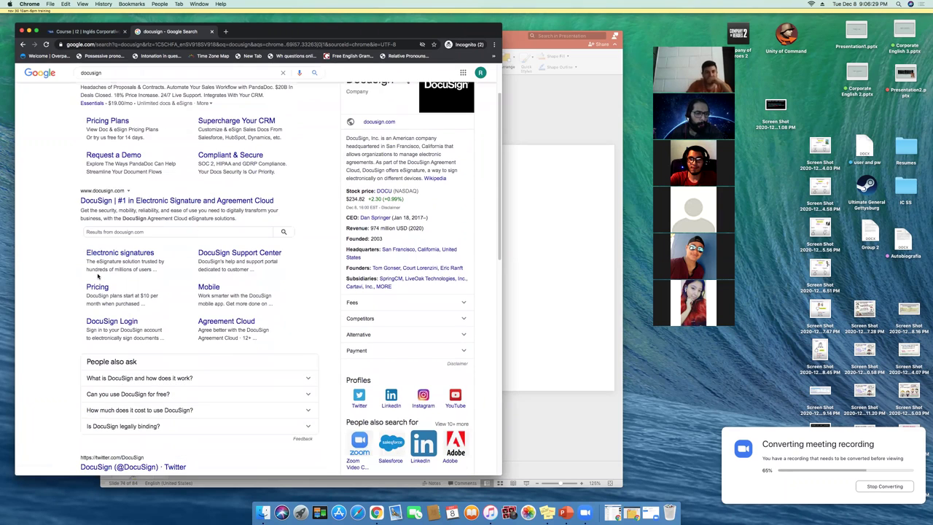
{"action": "scroll", "coordinate": [95, 274], "scroll_direction": "down", "scroll_amount": 3}
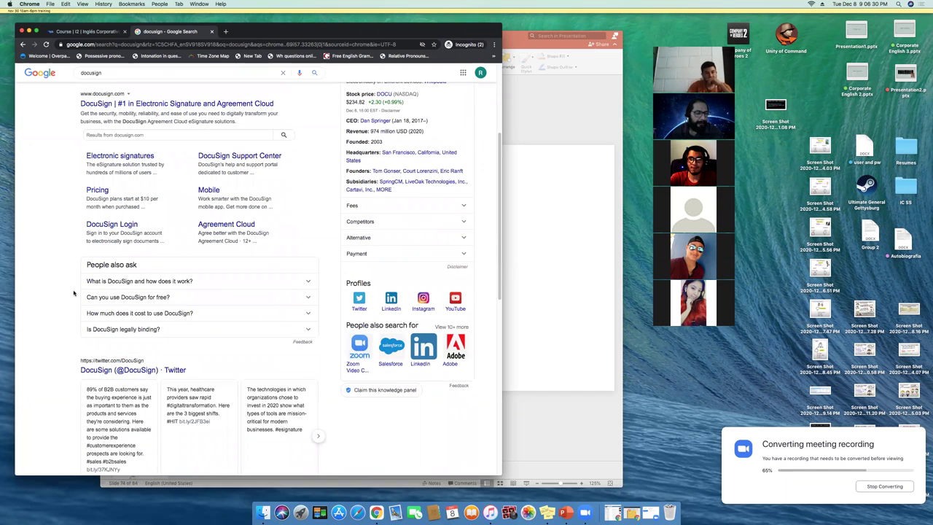
{"action": "scroll", "coordinate": [73, 294], "scroll_direction": "up", "scroll_amount": 3}
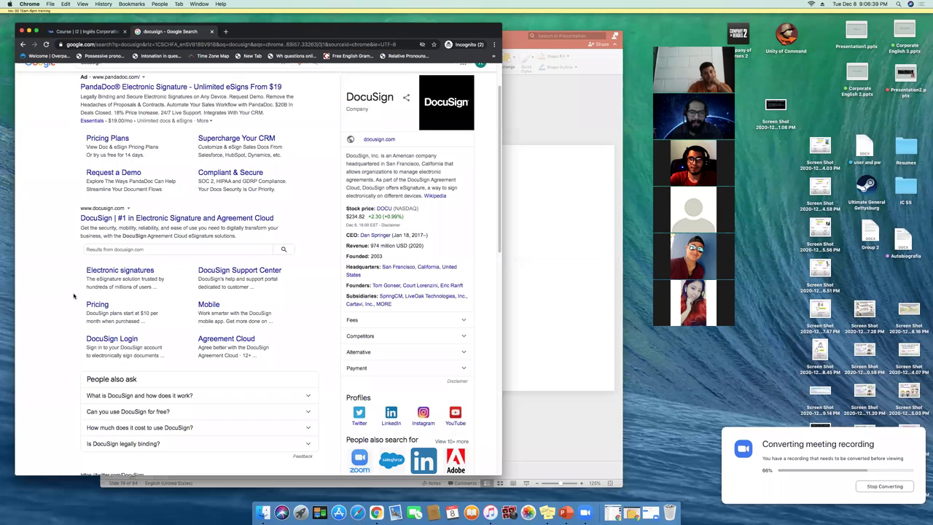
{"action": "scroll", "coordinate": [74, 295], "scroll_direction": "up", "scroll_amount": 2}
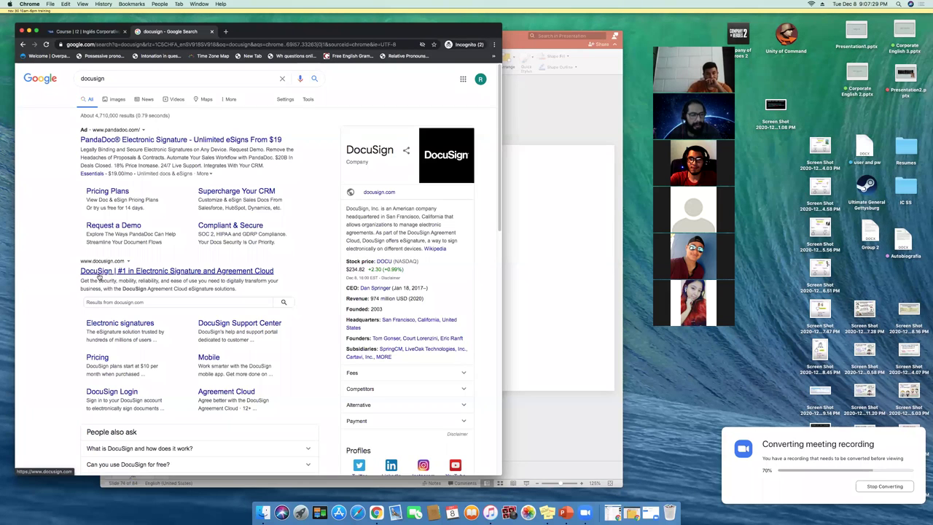
{"action": "scroll", "coordinate": [99, 276], "scroll_direction": "down", "scroll_amount": 3}
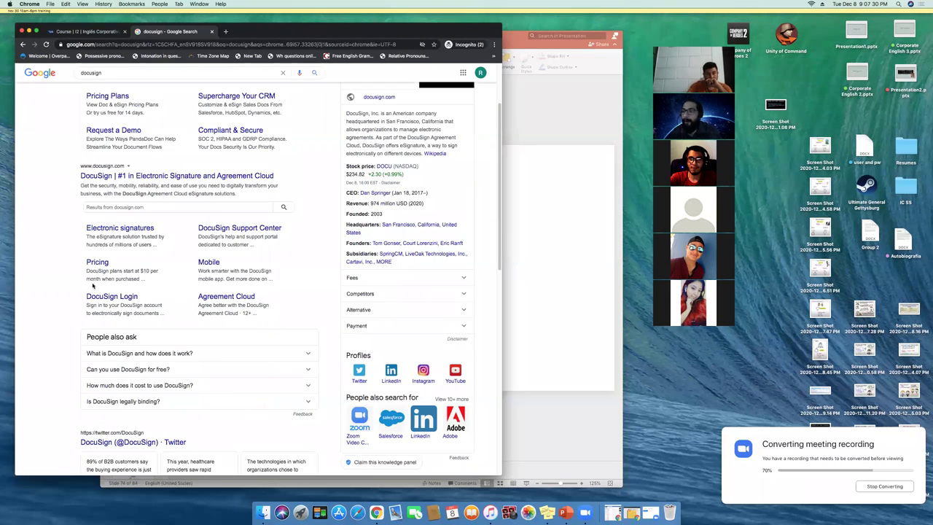
{"action": "scroll", "coordinate": [71, 309], "scroll_direction": "up", "scroll_amount": 2}
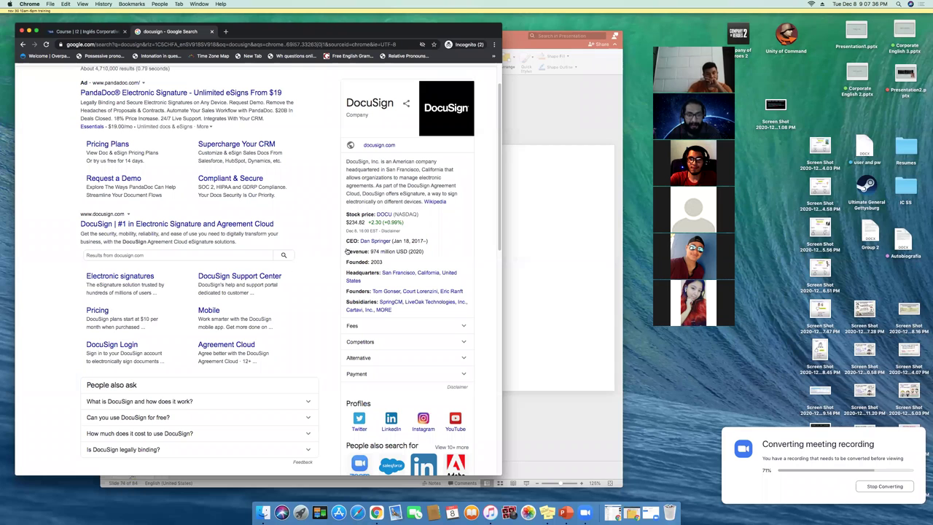
{"action": "scroll", "coordinate": [320, 263], "scroll_direction": "up", "scroll_amount": 2}
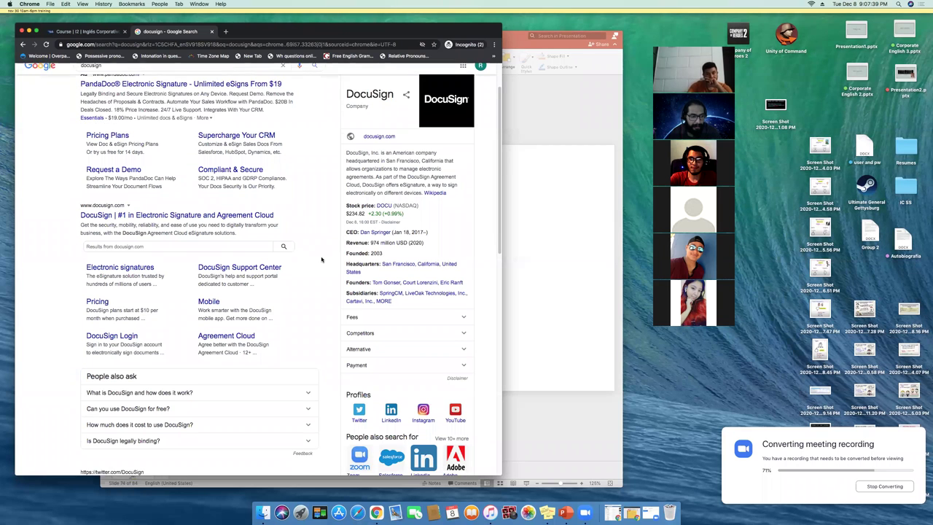
{"action": "scroll", "coordinate": [320, 261], "scroll_direction": "down", "scroll_amount": 5}
{"action": "scroll", "coordinate": [321, 259], "scroll_direction": "up", "scroll_amount": 5}
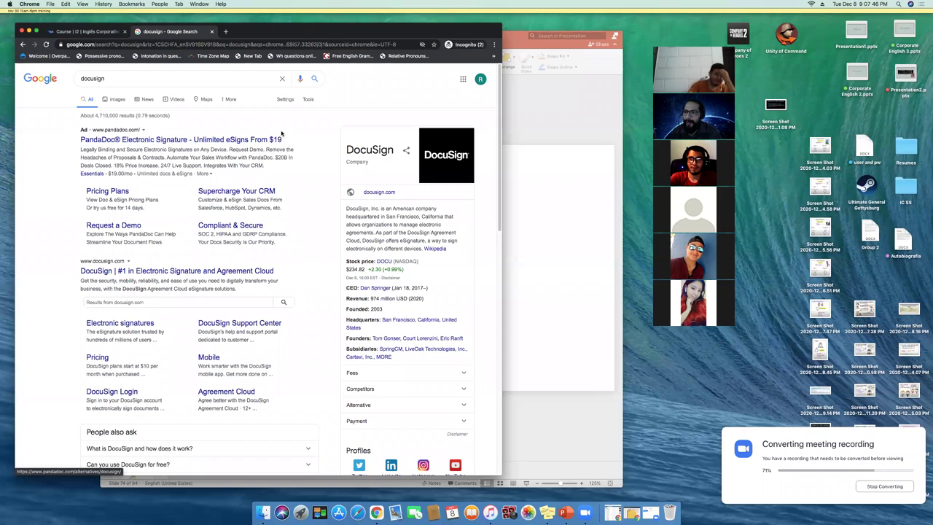
{"action": "scroll", "coordinate": [285, 198], "scroll_direction": "down", "scroll_amount": 5}
{"action": "scroll", "coordinate": [316, 236], "scroll_direction": "up", "scroll_amount": 5}
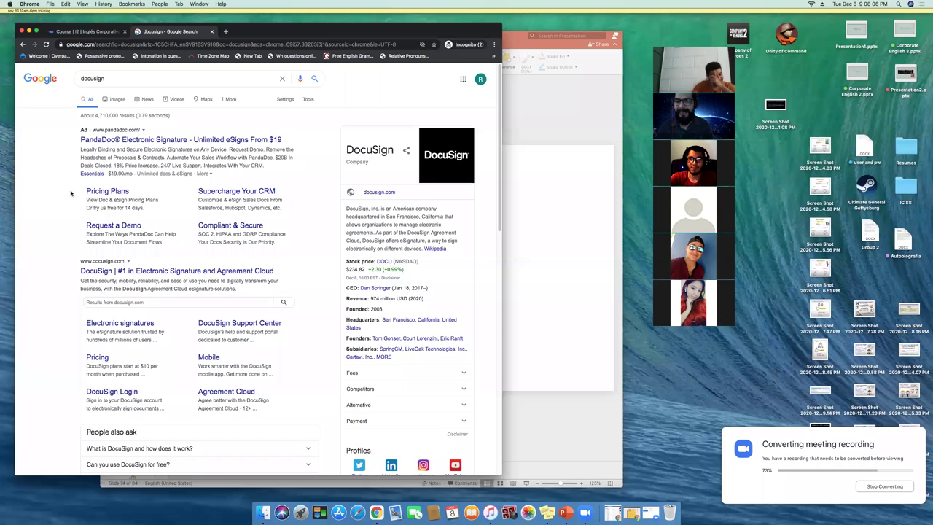
Step: Close the docusign search and return to the Inglés Intermedio Módulo 2 course page
{"action": "double_click", "coordinate": [312, 27]}
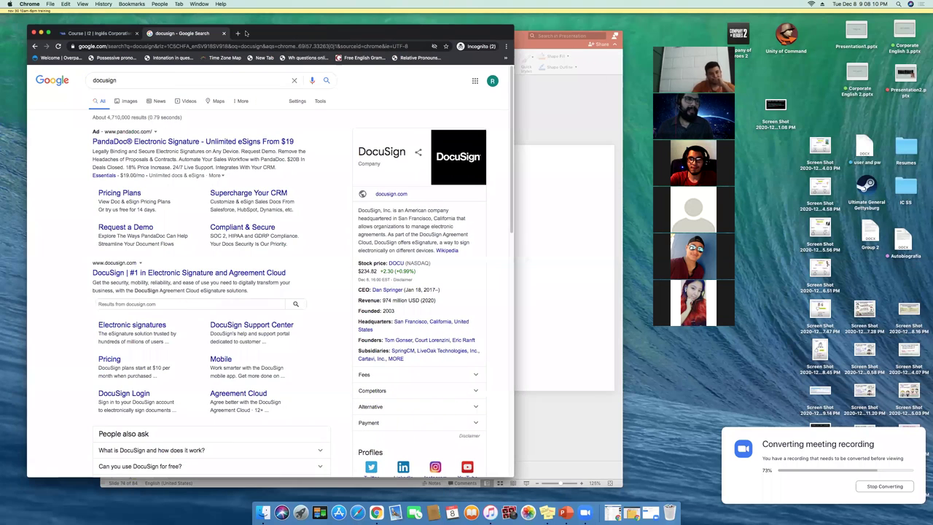
{"action": "left_click_drag", "start_coordinate": [225, 33], "coordinate": [195, 57]}
{"action": "left_click", "coordinate": [194, 57]}
{"action": "left_click_drag", "start_coordinate": [316, 58], "coordinate": [325, 36]}
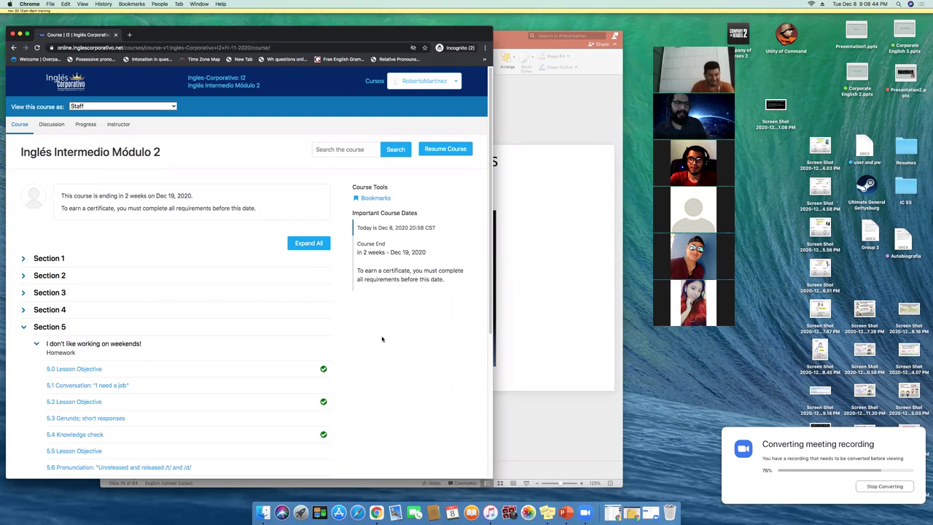
Step: Review the course outline, checking the homework lessons in Section 5 and the Final Exam entry
{"action": "scroll", "coordinate": [391, 327], "scroll_direction": "down", "scroll_amount": 1}
{"action": "scroll", "coordinate": [390, 327], "scroll_direction": "down", "scroll_amount": 5}
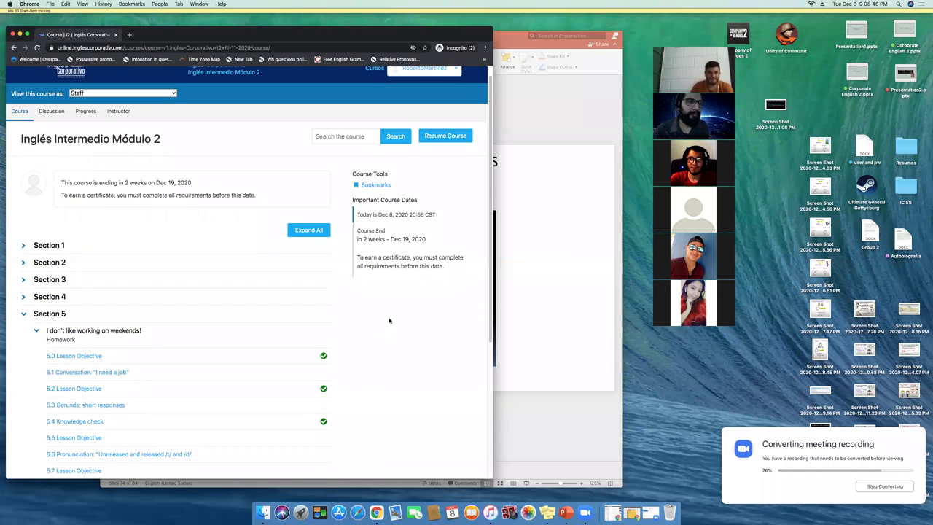
{"action": "scroll", "coordinate": [389, 320], "scroll_direction": "up", "scroll_amount": 2}
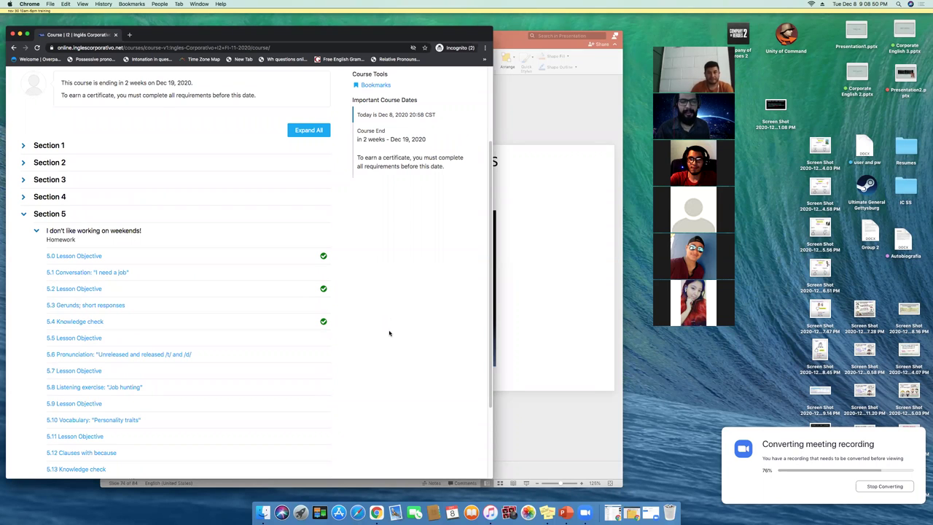
{"action": "scroll", "coordinate": [390, 324], "scroll_direction": "down", "scroll_amount": 2}
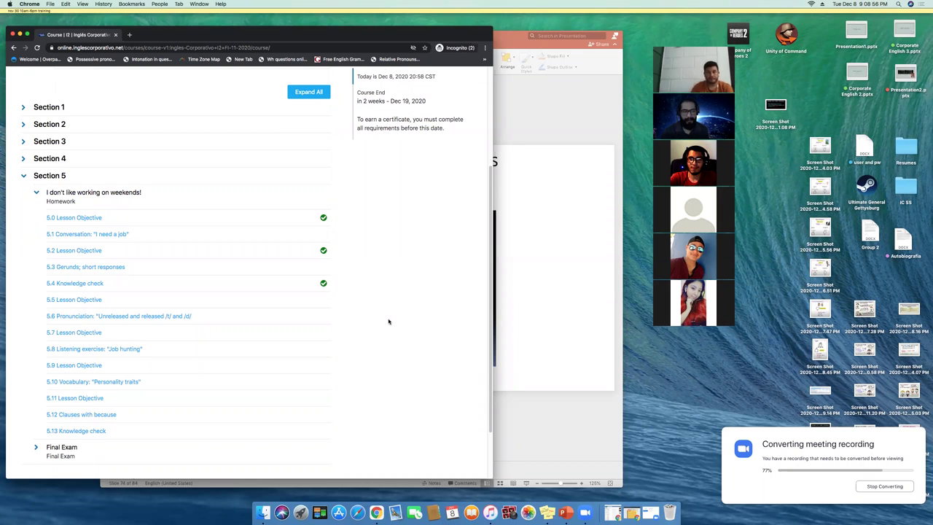
{"action": "scroll", "coordinate": [388, 322], "scroll_direction": "up", "scroll_amount": 7}
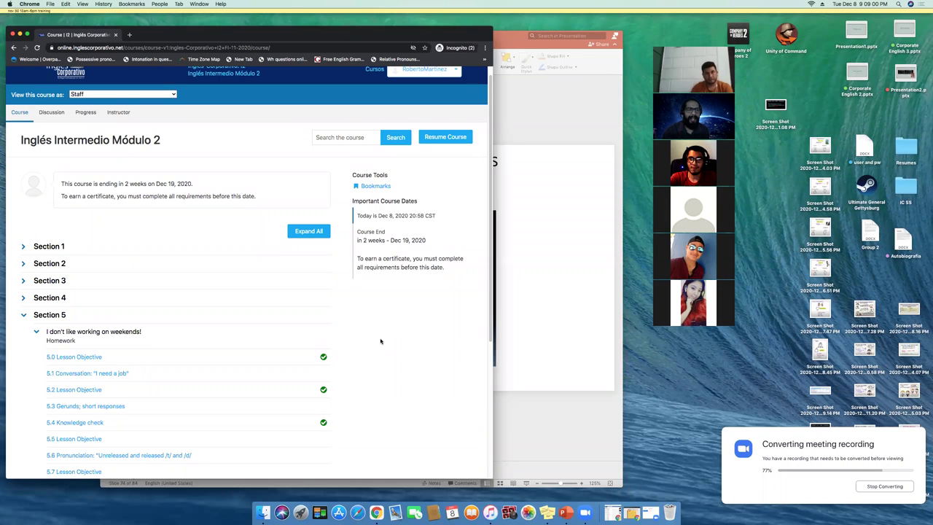
{"action": "scroll", "coordinate": [379, 341], "scroll_direction": "down", "scroll_amount": 1}
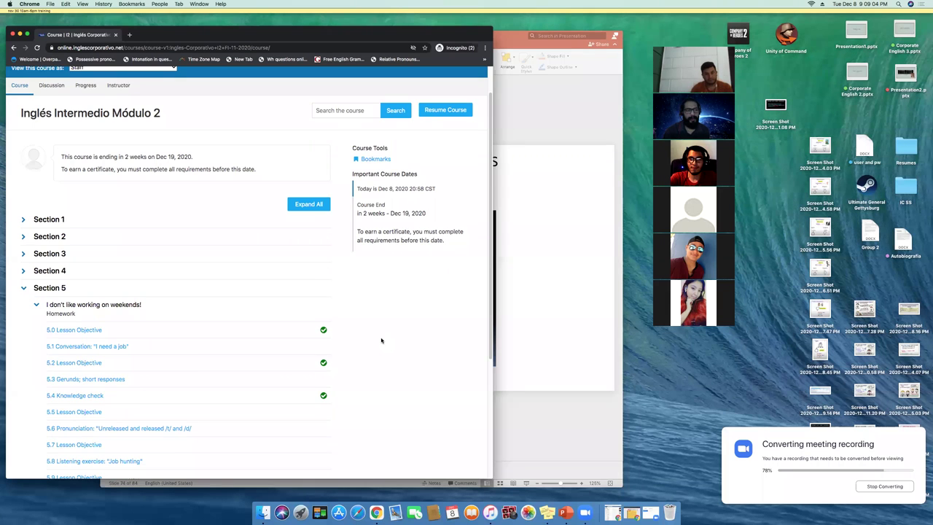
{"action": "scroll", "coordinate": [382, 341], "scroll_direction": "down", "scroll_amount": 5}
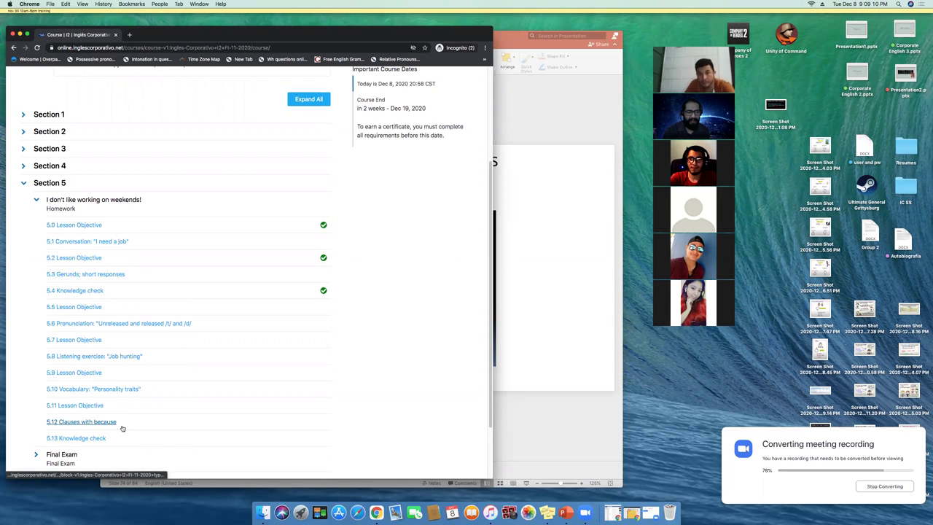
{"action": "scroll", "coordinate": [368, 385], "scroll_direction": "down", "scroll_amount": 1}
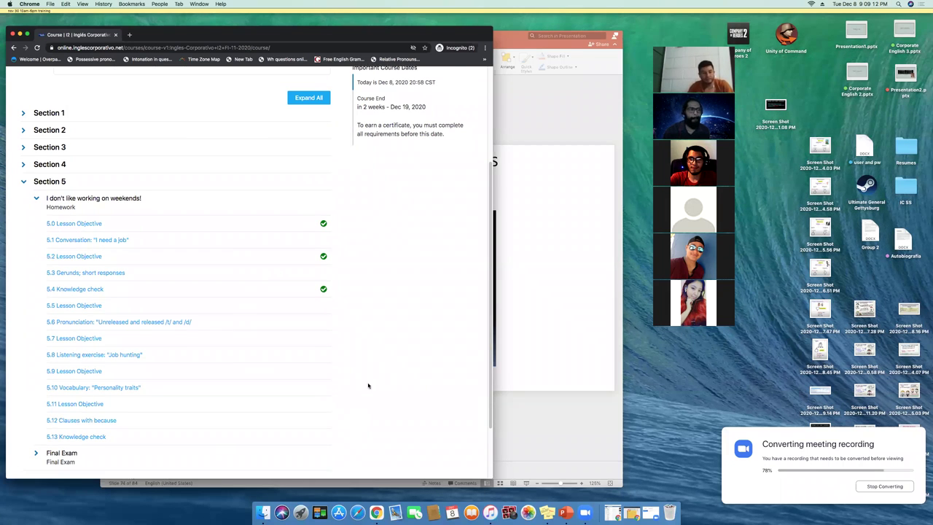
{"action": "scroll", "coordinate": [368, 384], "scroll_direction": "down", "scroll_amount": 2}
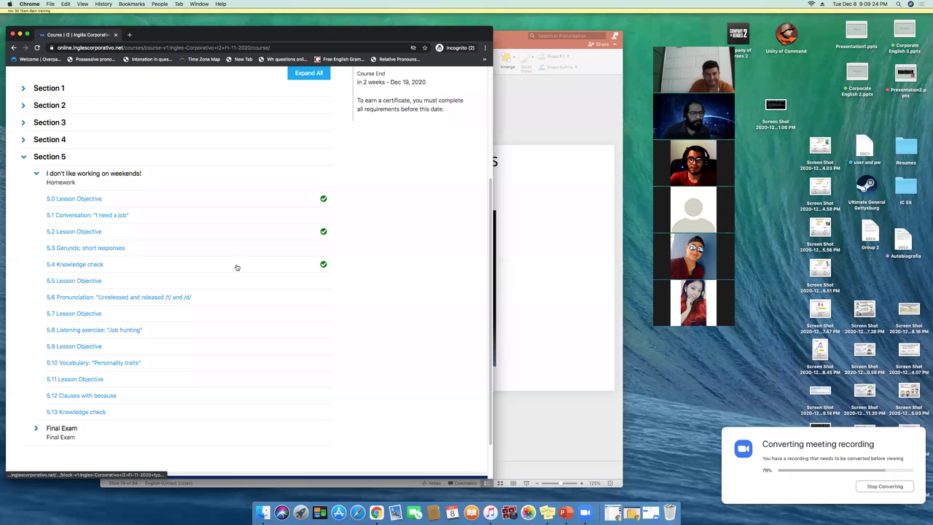
Step: Open the 5.4 Knowledge check in Section 5 and go to its questions
{"action": "left_click", "coordinate": [75, 265]}
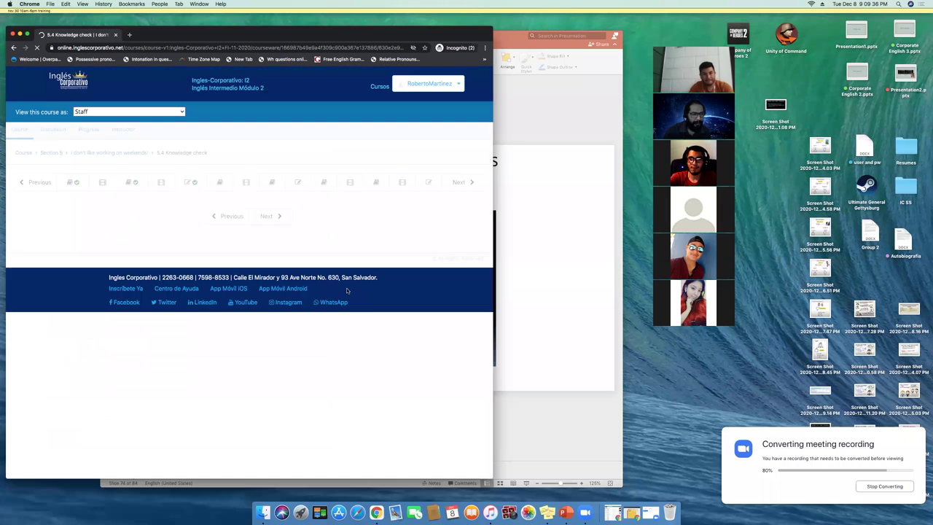
{"action": "scroll", "coordinate": [194, 299], "scroll_direction": "down", "scroll_amount": 2}
{"action": "scroll", "coordinate": [195, 301], "scroll_direction": "down", "scroll_amount": 2}
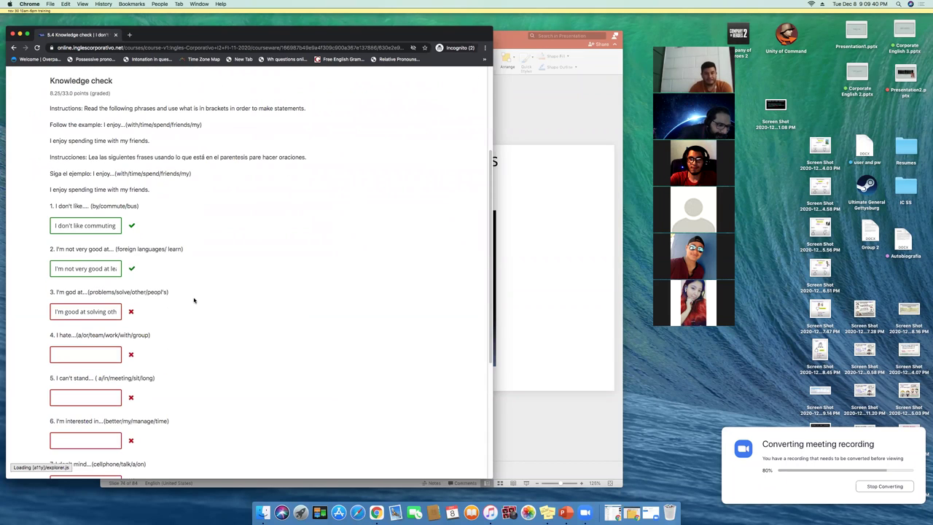
{"action": "scroll", "coordinate": [145, 302], "scroll_direction": "down", "scroll_amount": 1}
Step: Complete the answer to question 3 as "I'm good at solving other peoples problems" and submit it
{"action": "left_click", "coordinate": [102, 304]}
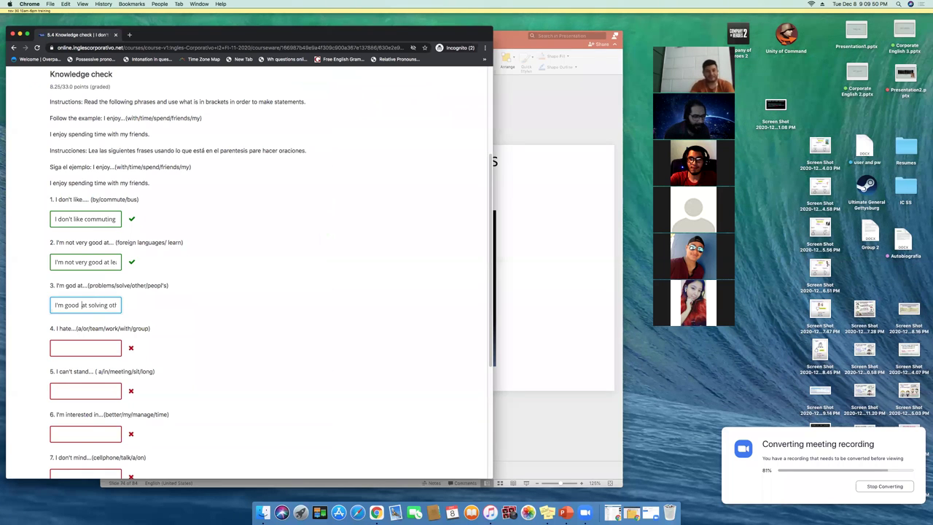
{"action": "key", "text": "BackSpace"}
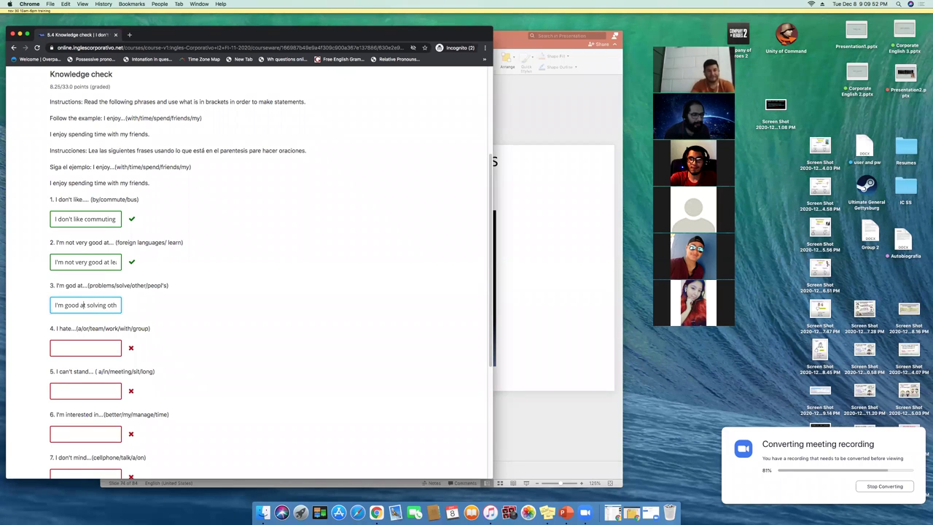
{"action": "left_click", "coordinate": [116, 305]}
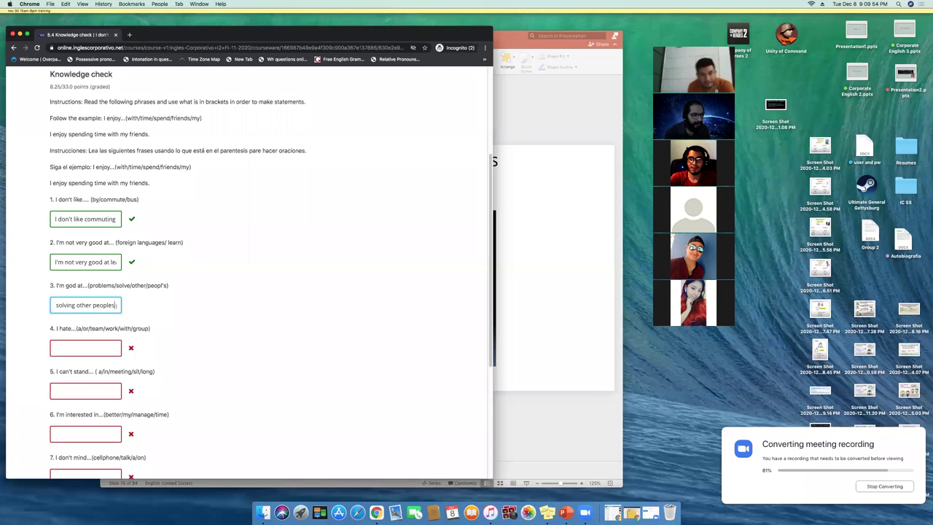
{"action": "type", "text": "problems"}
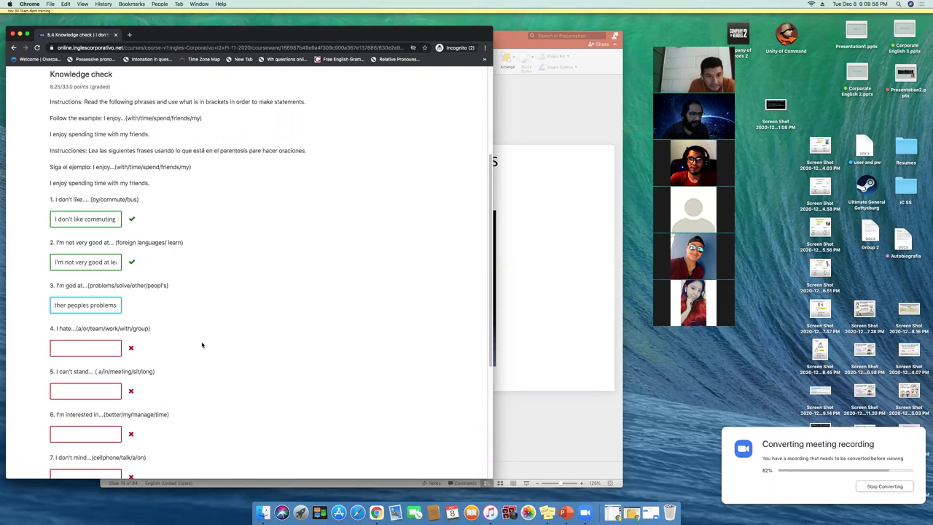
{"action": "scroll", "coordinate": [62, 457], "scroll_direction": "down", "scroll_amount": 3}
{"action": "key", "text": "Return"}
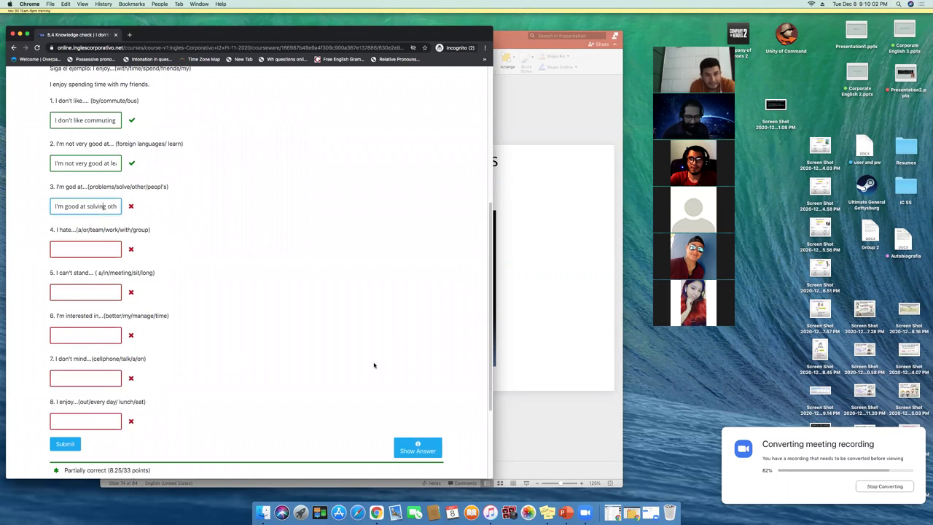
Step: Add a period at the end of the answer to question 3 and resubmit the knowledge check
{"action": "key", "text": "Right"}
{"action": "key", "text": "End"}
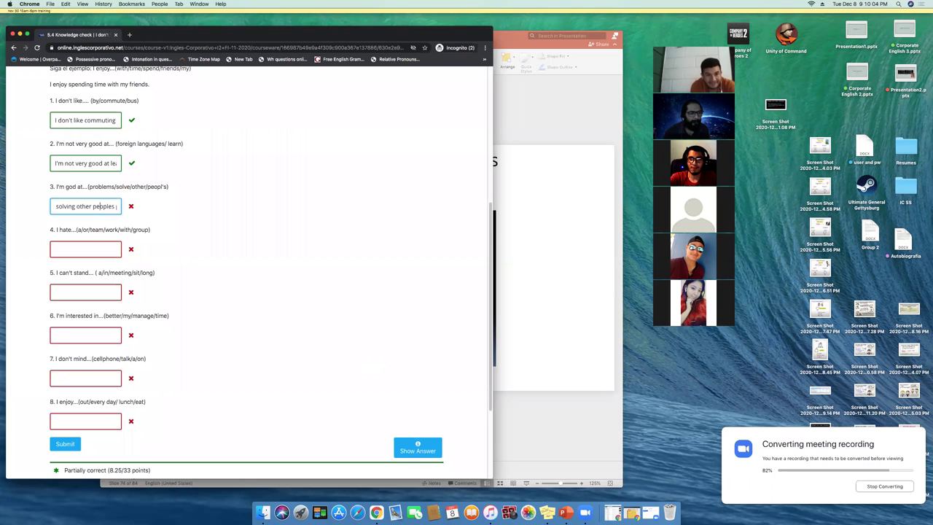
{"action": "key", "text": "Right"}
{"action": "key", "text": "Right"}
{"action": "key", "text": "Right"}
{"action": "key", "text": "Right"}
{"action": "key", "text": "Right"}
{"action": "key", "text": "Right"}
{"action": "key", "text": "Right"}
{"action": "key", "text": "Right"}
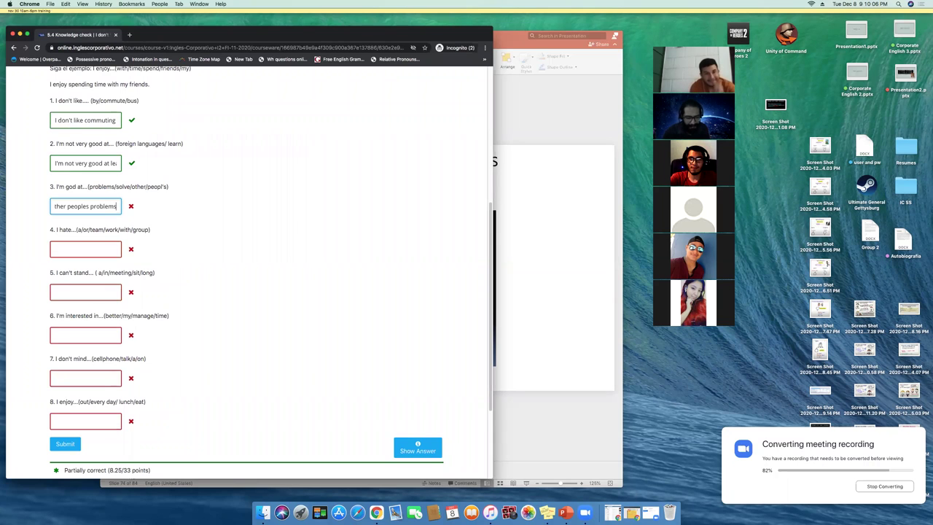
{"action": "type", "text": "."}
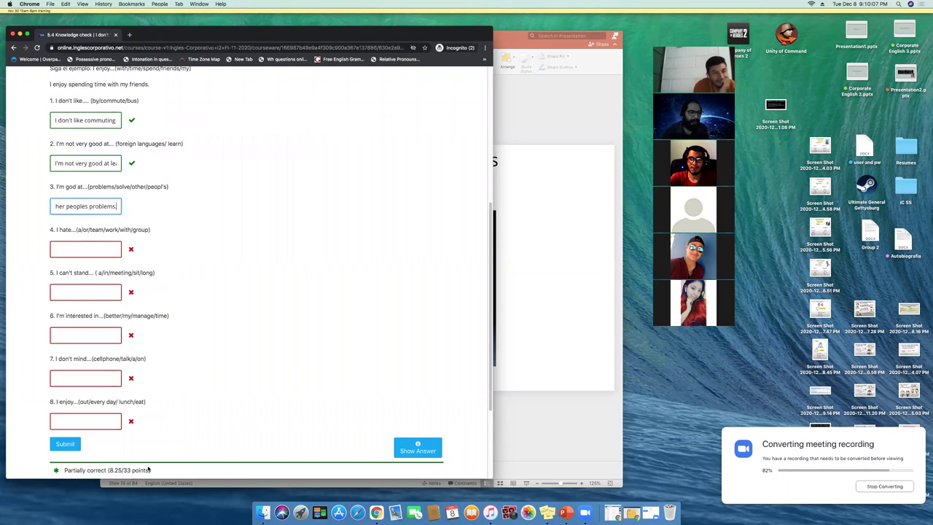
{"action": "left_click", "coordinate": [67, 444]}
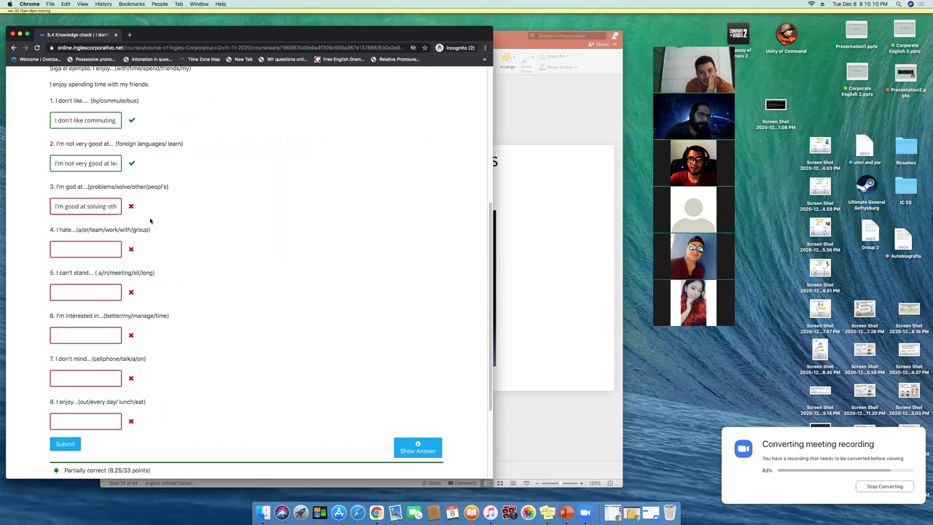
Step: Recheck the full wording of the answer to question 3 against the exercise instructions and the other questions
{"action": "left_click", "coordinate": [93, 207]}
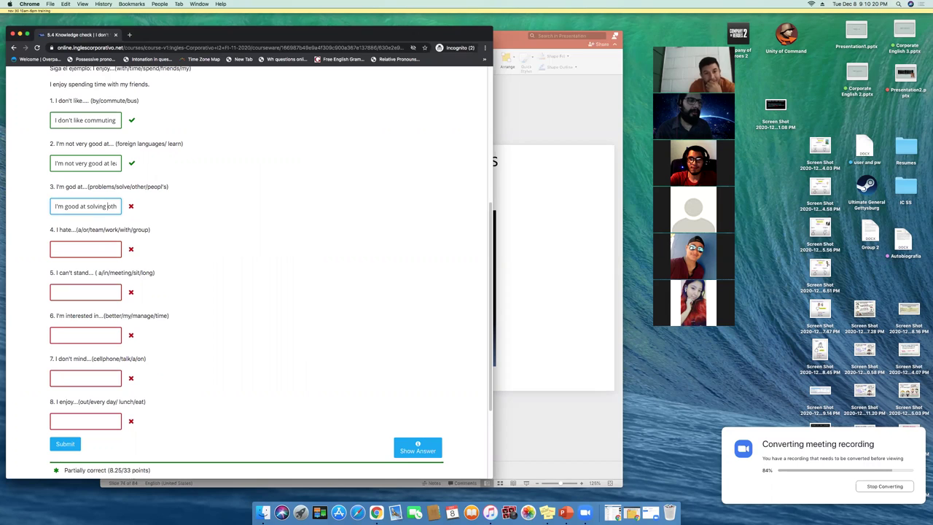
{"action": "left_click", "coordinate": [116, 206]}
{"action": "left_click", "coordinate": [110, 206]}
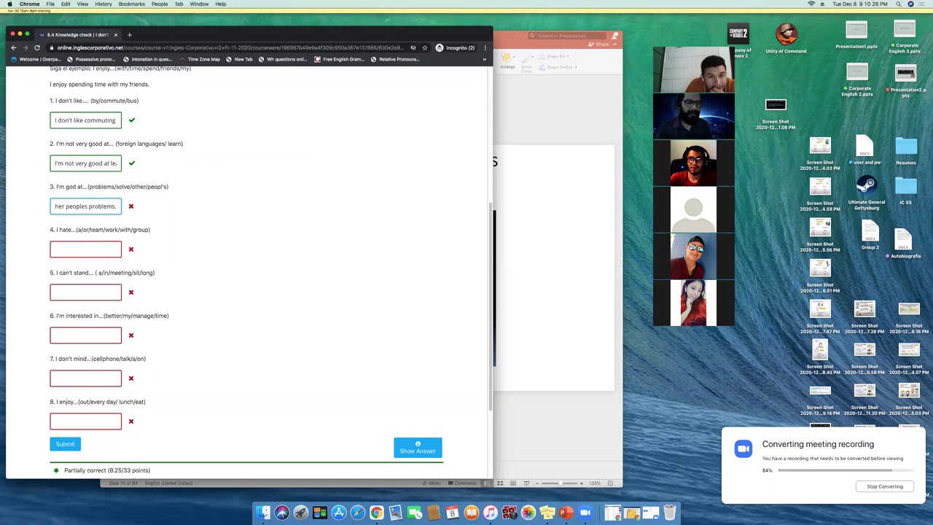
{"action": "scroll", "coordinate": [149, 262], "scroll_direction": "up", "scroll_amount": 1}
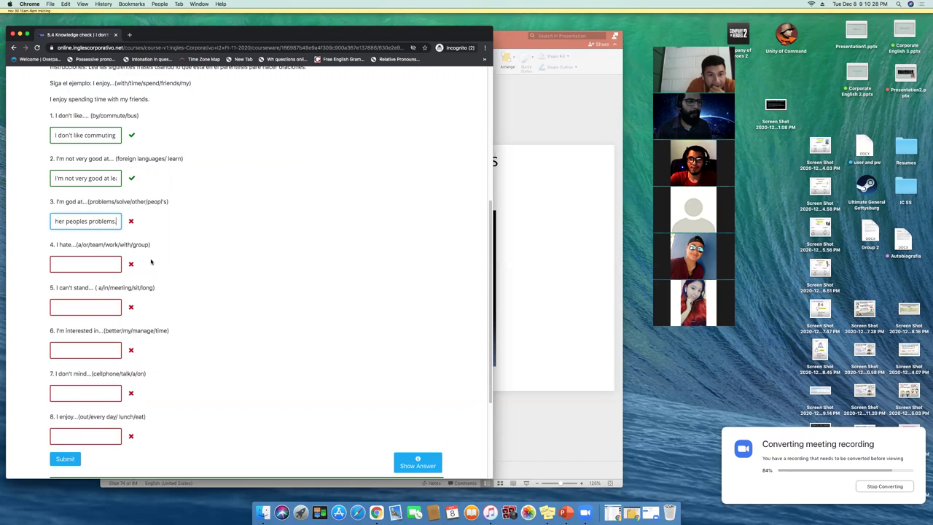
{"action": "scroll", "coordinate": [156, 259], "scroll_direction": "up", "scroll_amount": 4}
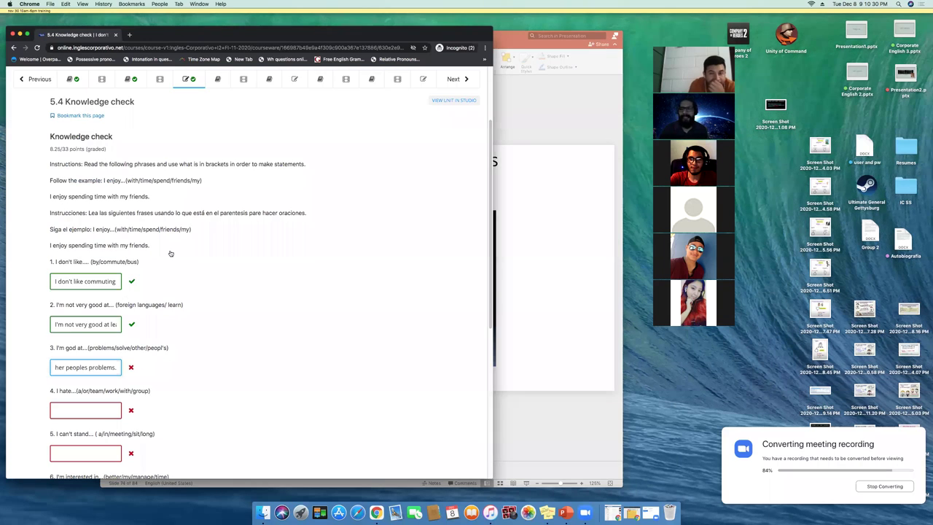
{"action": "scroll", "coordinate": [124, 273], "scroll_direction": "down", "scroll_amount": 6}
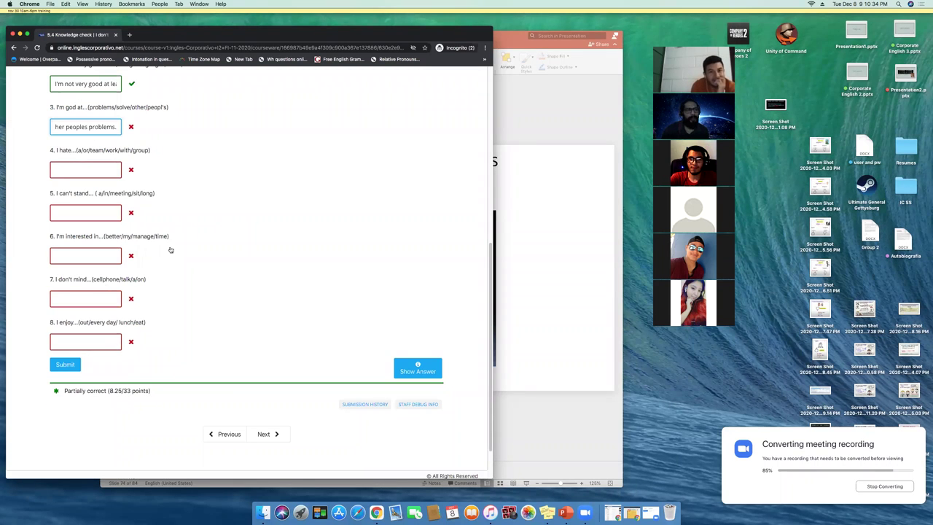
{"action": "scroll", "coordinate": [131, 182], "scroll_direction": "up", "scroll_amount": 1}
{"action": "left_click", "coordinate": [92, 181]}
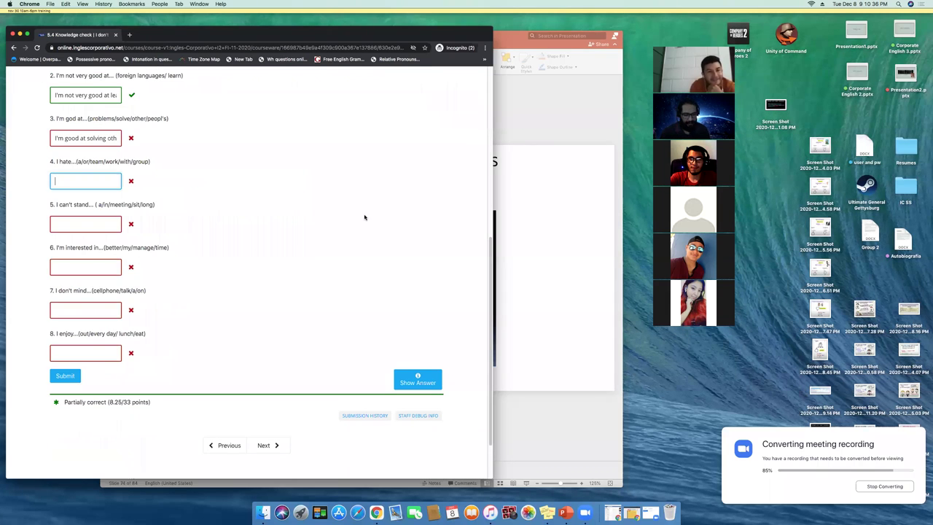
{"action": "type", "text": "I "}
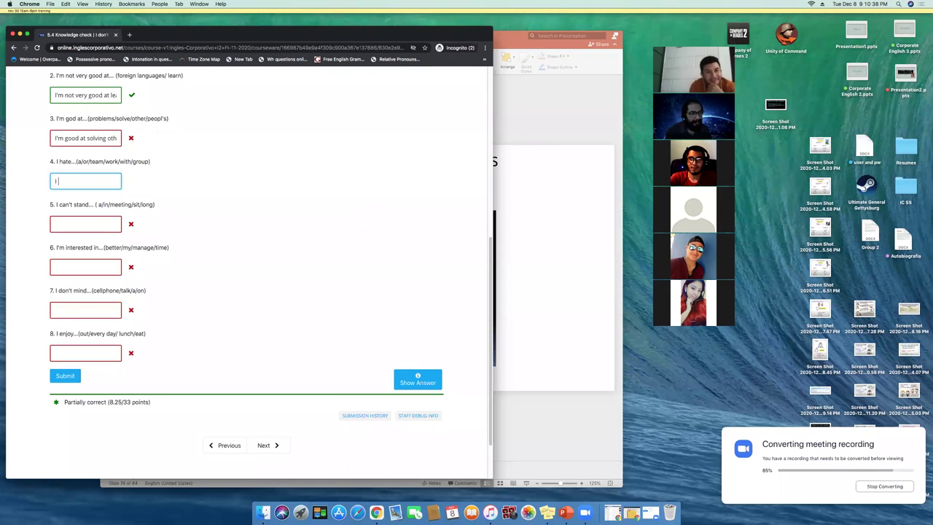
{"action": "type", "text": "hate"}
{"action": "key", "text": "BackSpace"}
{"action": "key", "text": "BackSpace"}
{"action": "key", "text": "BackSpace"}
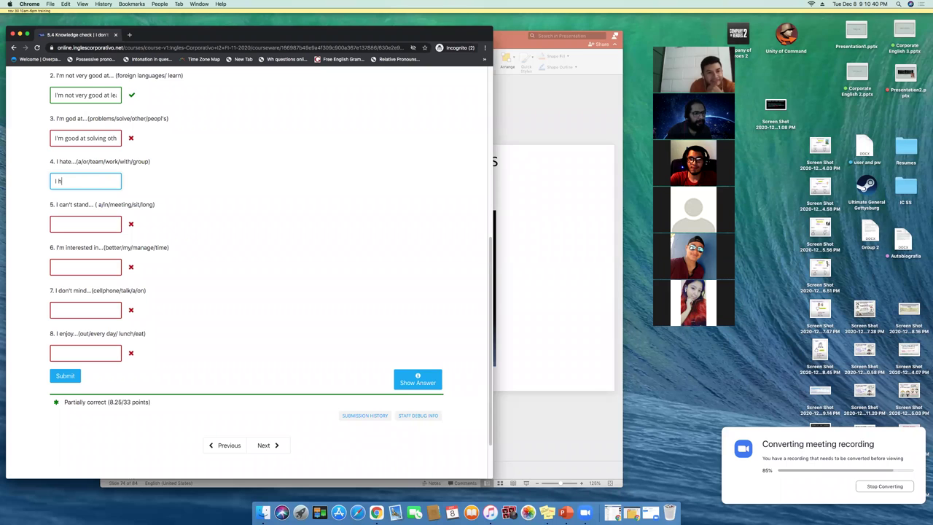
{"action": "key", "text": "BackSpace"}
{"action": "key", "text": "BackSpace"}
{"action": "key", "text": "BackSpace"}
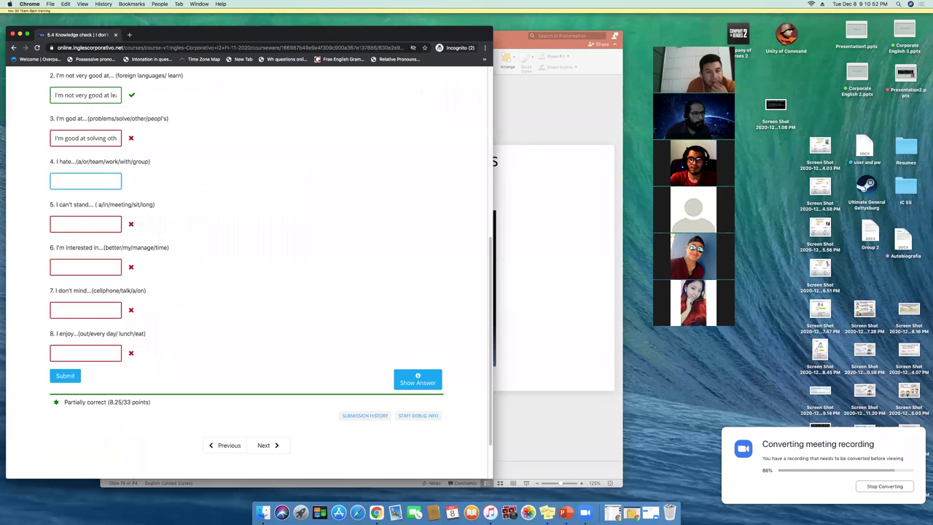
Step: Answer question 4 with "working with a group or team" and submit the knowledge check
{"action": "type", "text": "wo"}
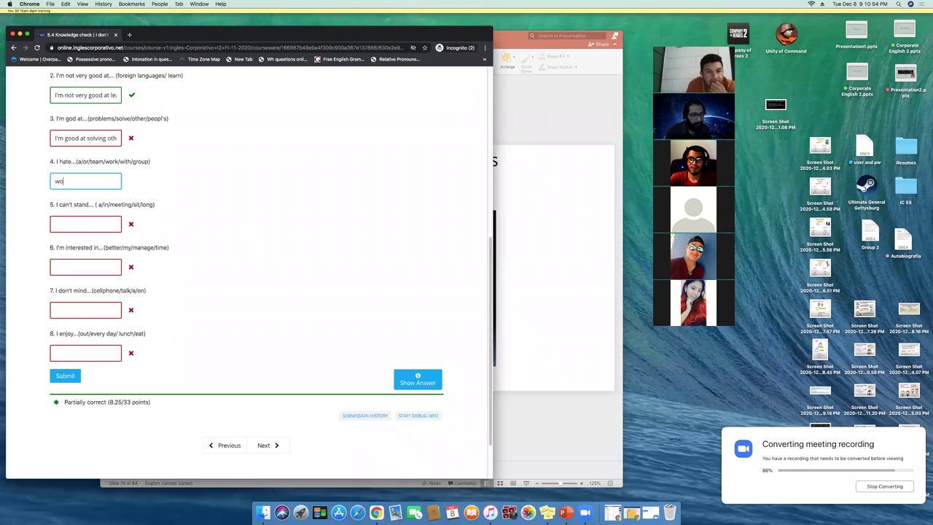
{"action": "type", "text": "rking "}
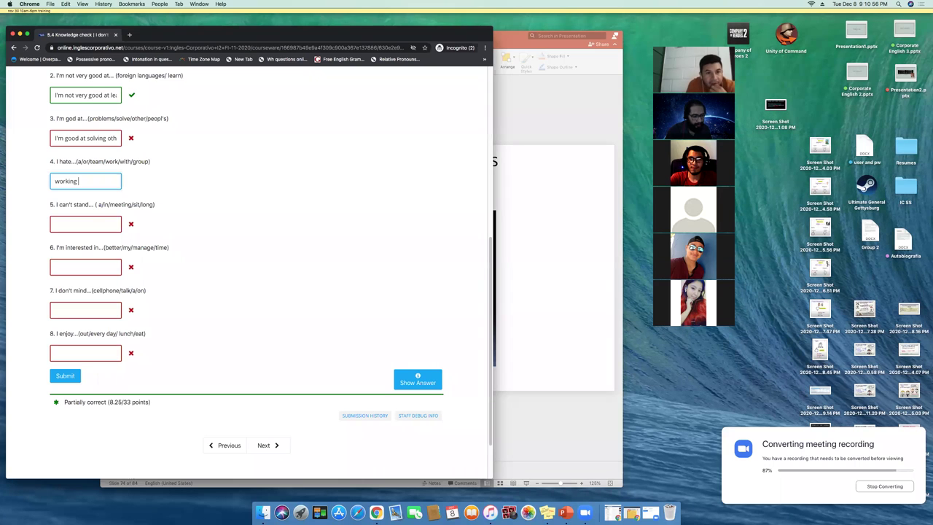
{"action": "type", "text": "with a "}
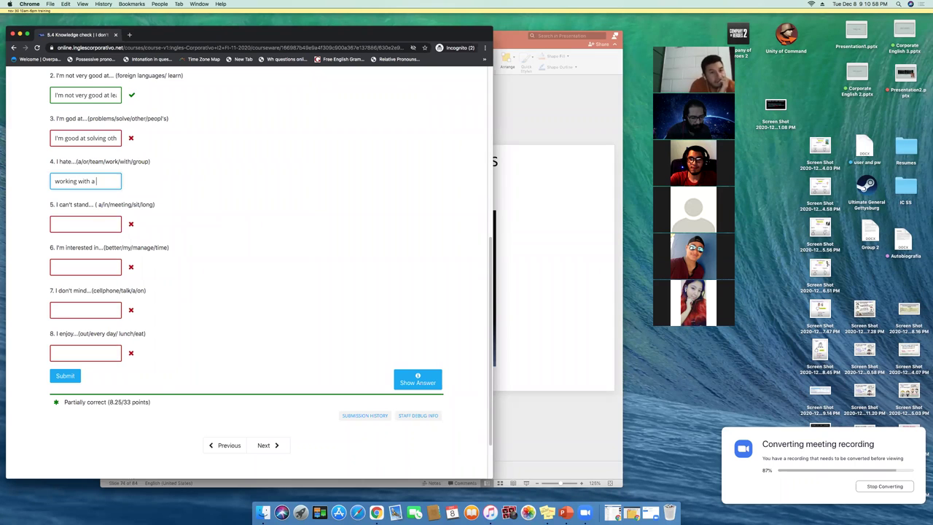
{"action": "type", "text": "group"}
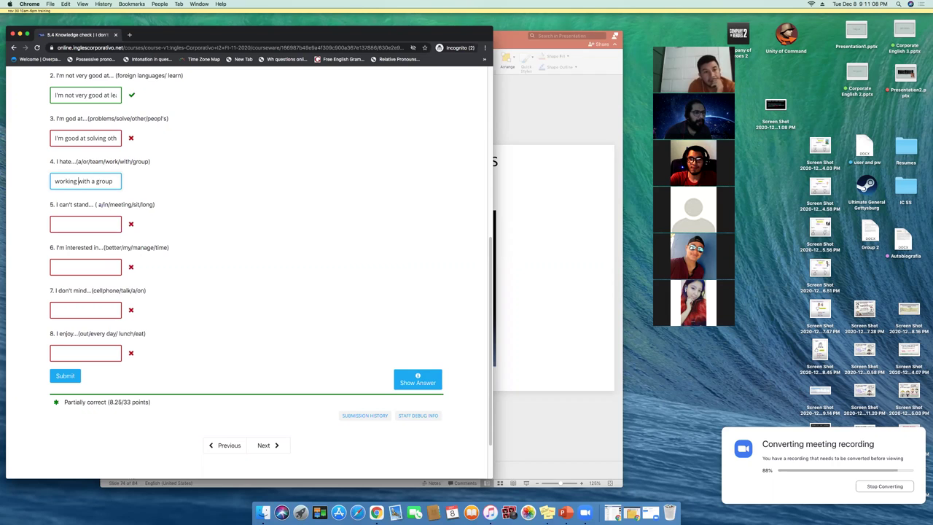
{"action": "type", "text": "group"}
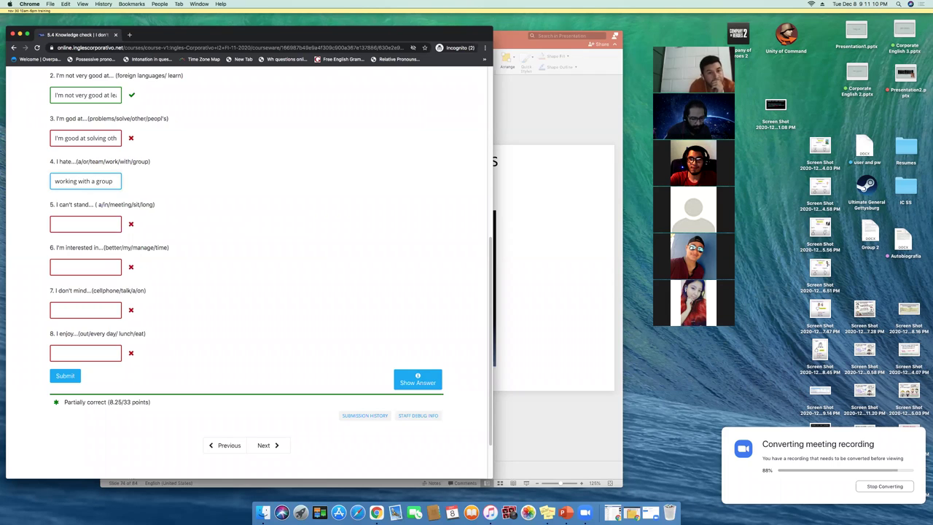
{"action": "type", "text": " or tea"}
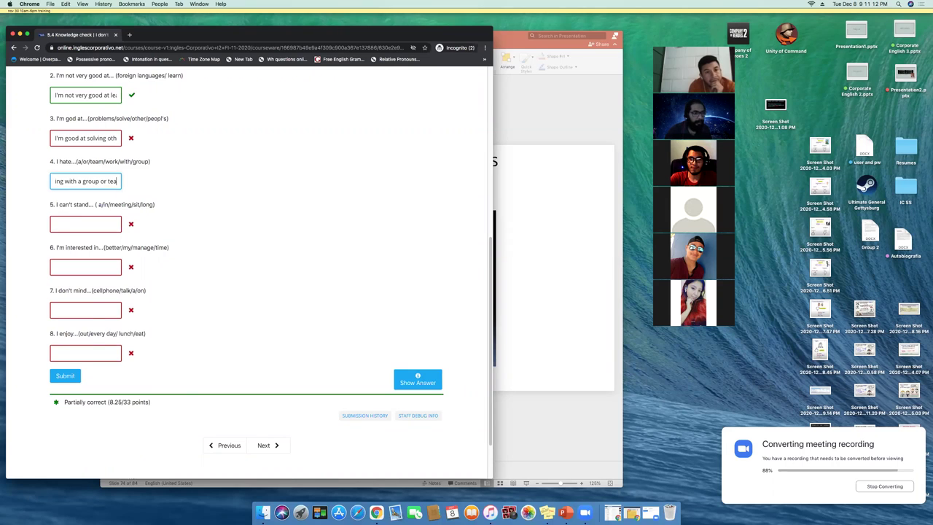
{"action": "type", "text": "m"}
{"action": "left_click", "coordinate": [72, 376]}
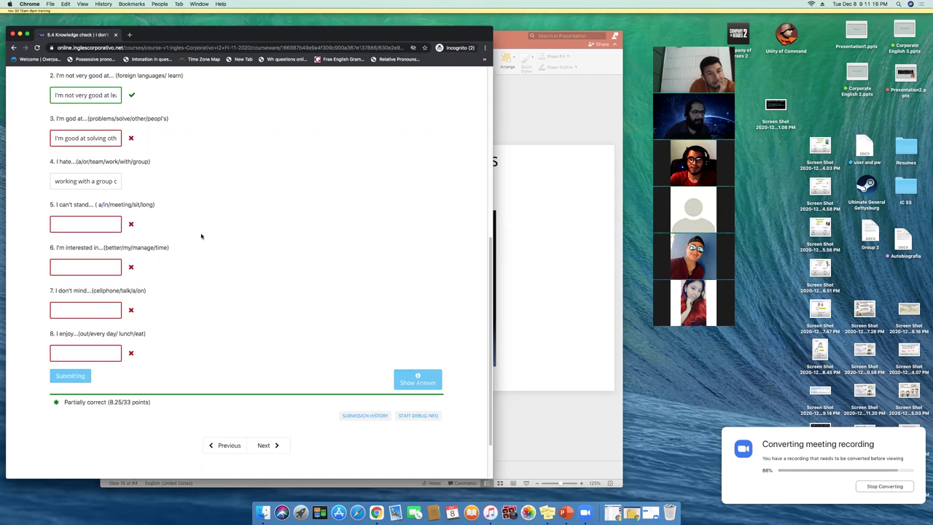
Step: Add "i hate" at the start of the answer to question 4 and resubmit
{"action": "left_click", "coordinate": [85, 180]}
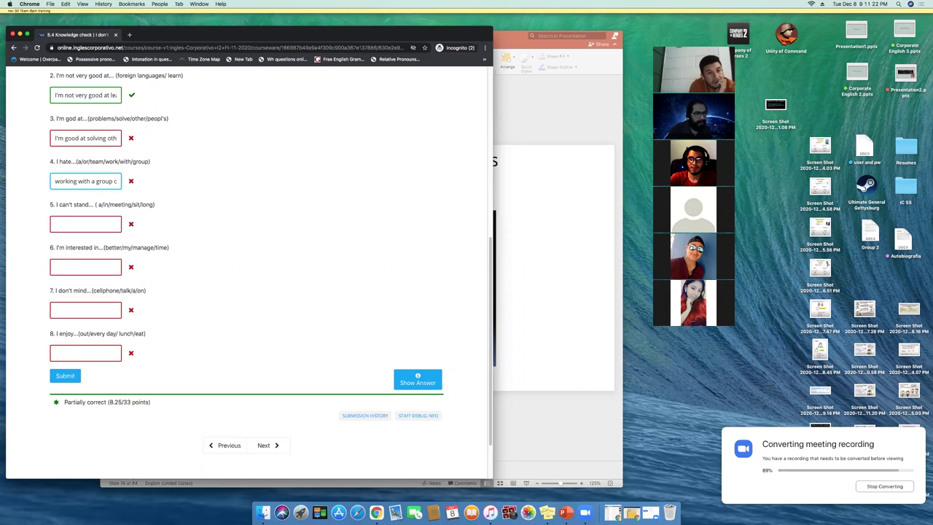
{"action": "left_click", "coordinate": [55, 180]}
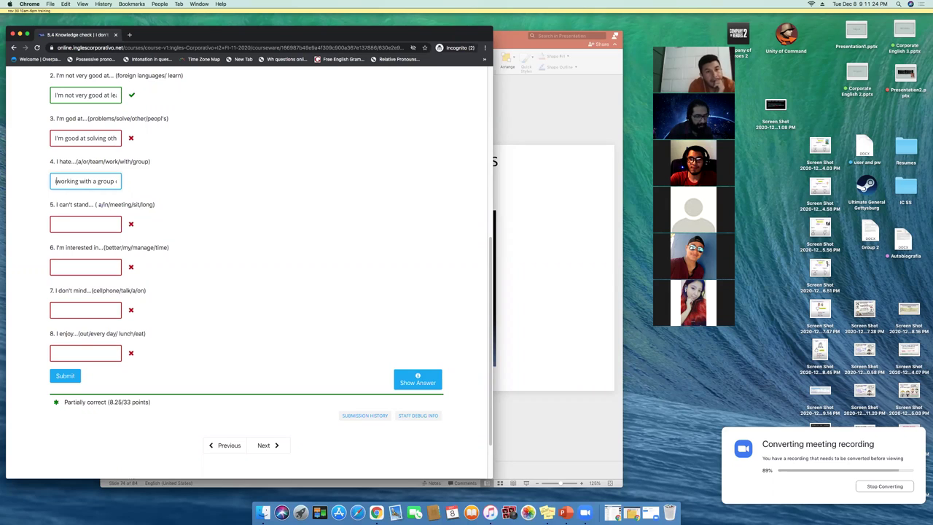
{"action": "type", "text": "I ha"}
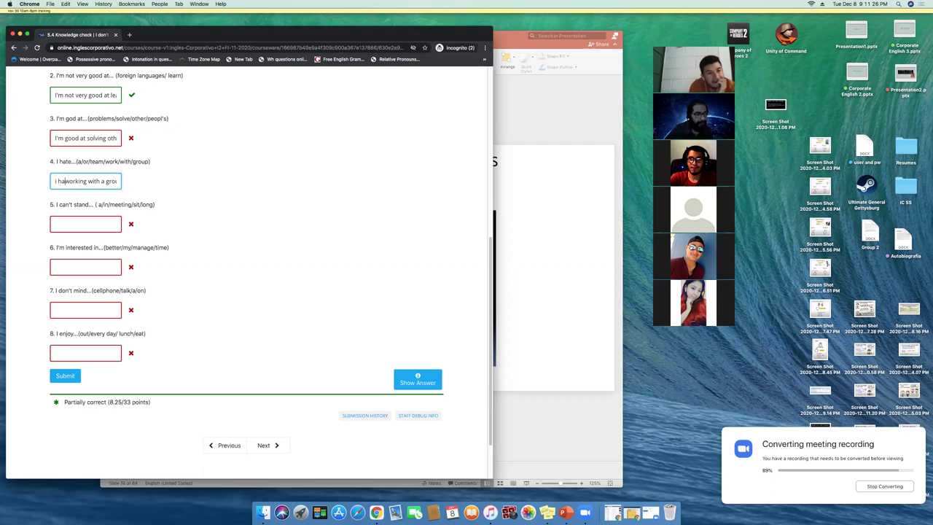
{"action": "type", "text": "te"}
{"action": "left_click", "coordinate": [71, 376]}
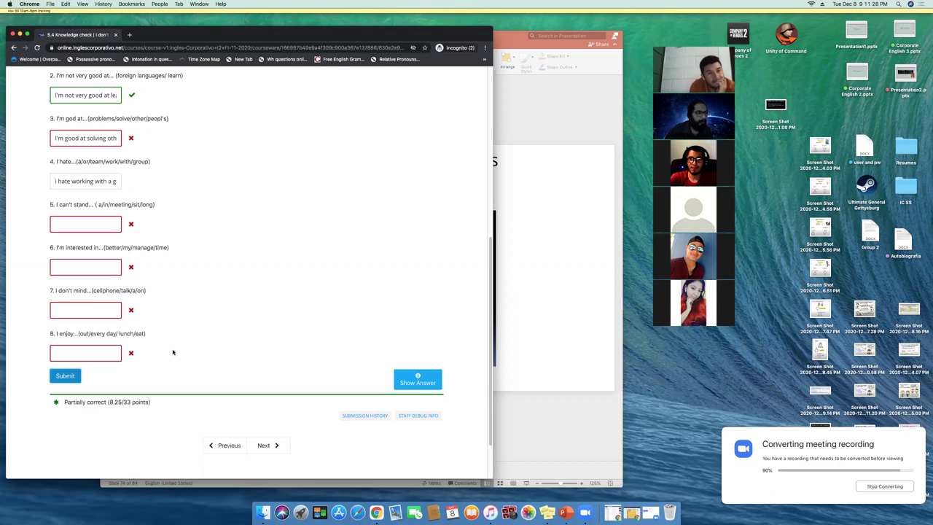
Step: Capitalize the "I" at the beginning of the answer to question 4
{"action": "left_click", "coordinate": [86, 181]}
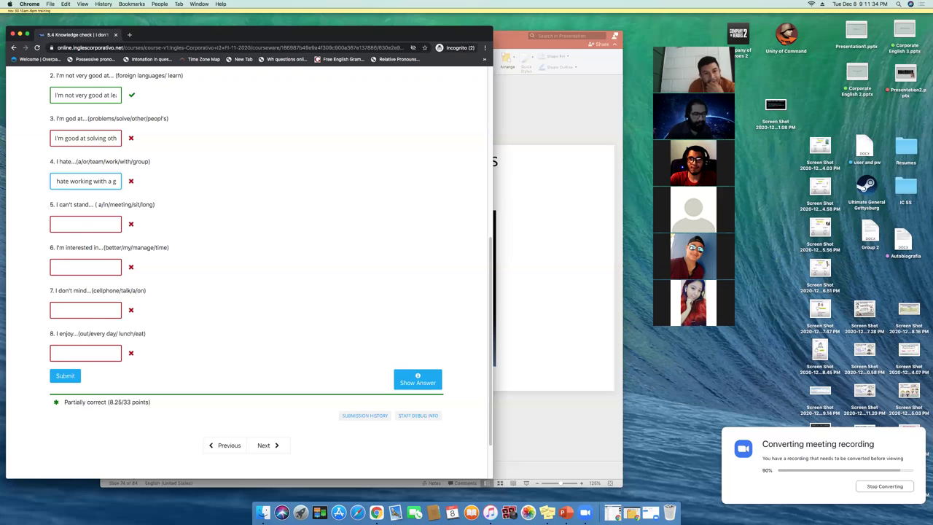
{"action": "key", "text": "Delete"}
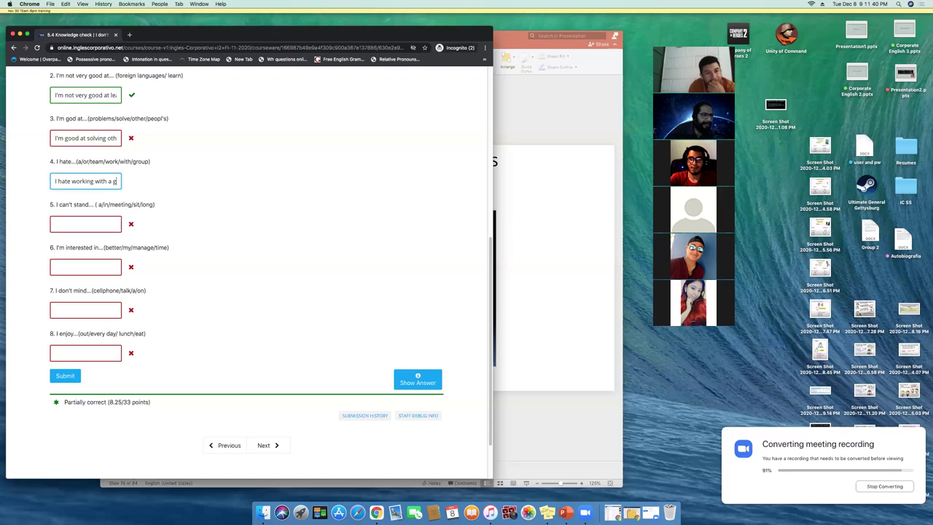
{"action": "key", "text": "End"}
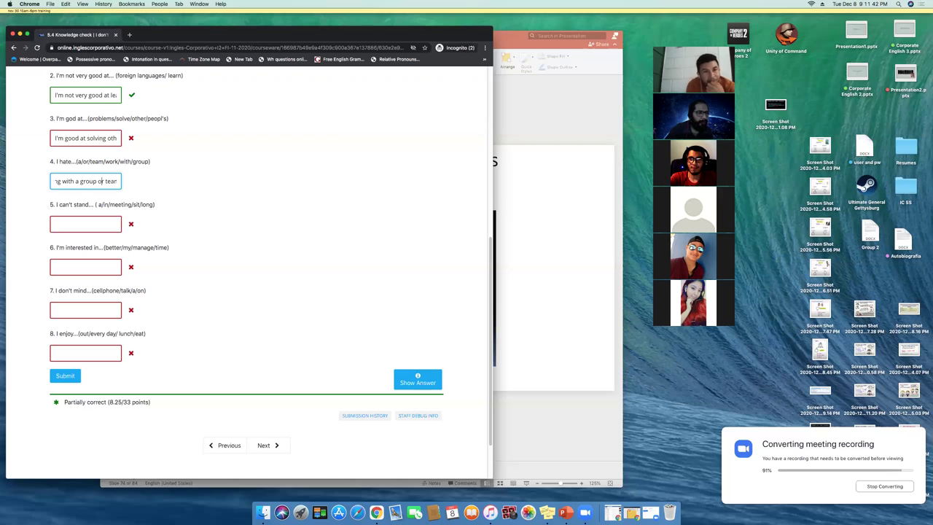
Step: Replace "group" with "team" after "working with a" in the answer to question 4
{"action": "key", "text": "BackSpace"}
{"action": "key", "text": "BackSpace"}
{"action": "key", "text": "BackSpace"}
{"action": "key", "text": "BackSpace"}
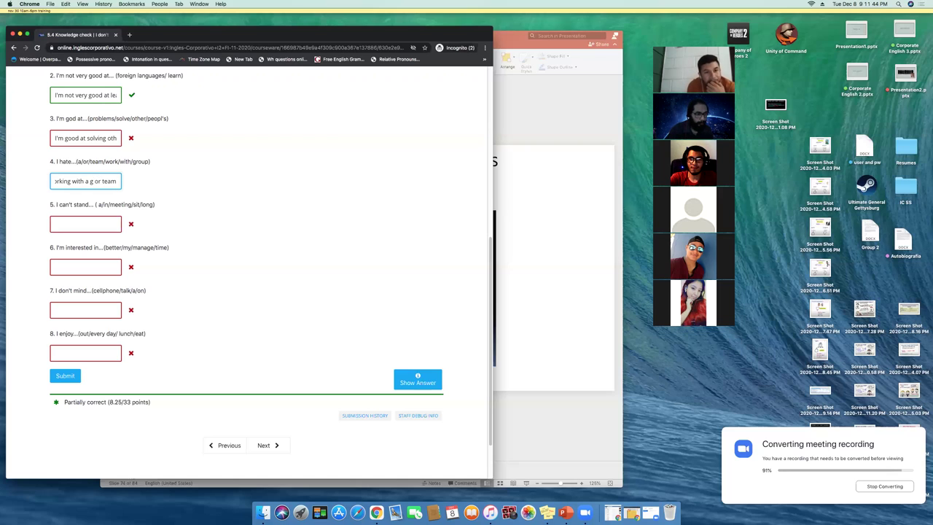
{"action": "key", "text": "BackSpace"}
{"action": "type", "text": "team"}
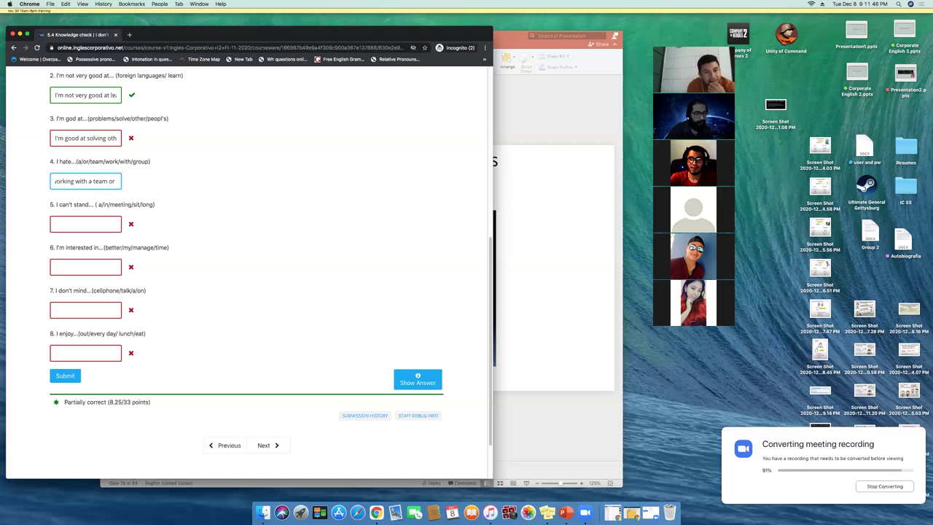
Step: Change the last word of answer 4 to "group" so it ends "with a team or group", and submit it
{"action": "left_click", "coordinate": [116, 181]}
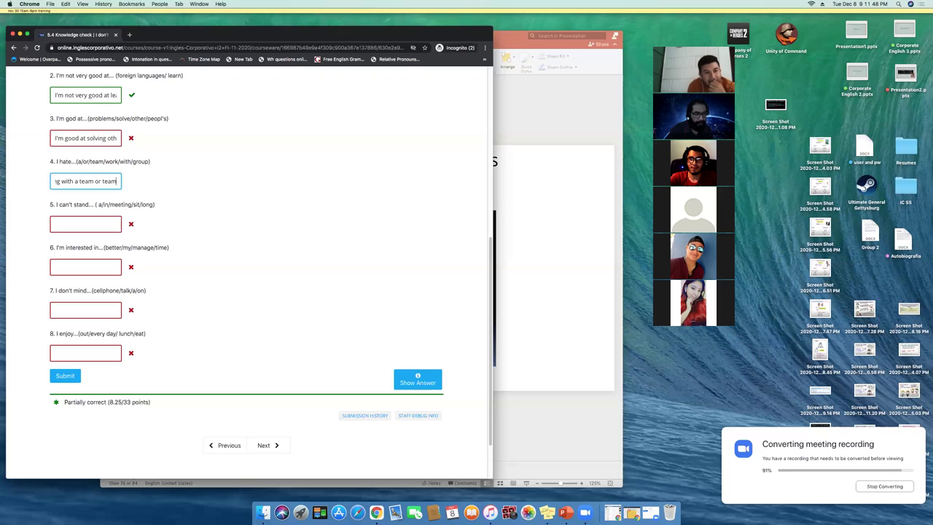
{"action": "key", "text": "BackSpace"}
{"action": "key", "text": "BackSpace"}
{"action": "key", "text": "BackSpace"}
{"action": "key", "text": "BackSpace"}
{"action": "key", "text": "BackSpace"}
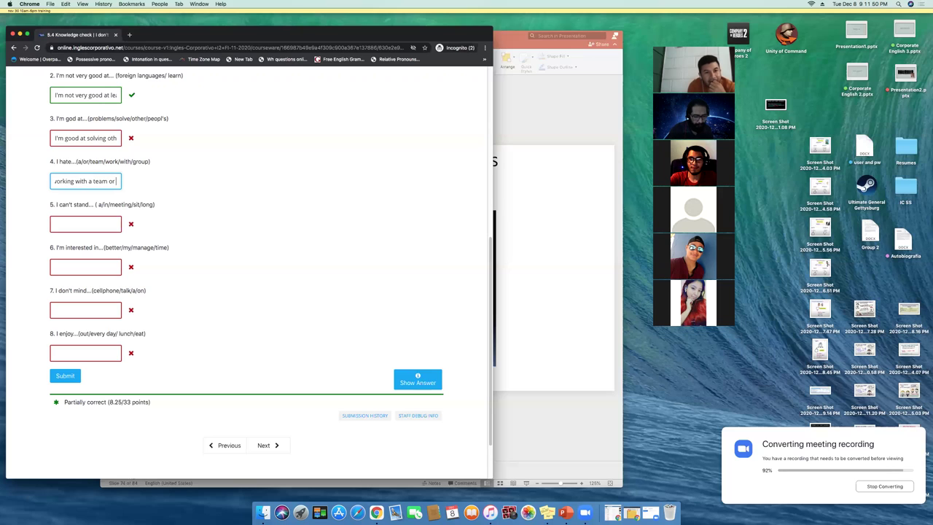
{"action": "type", "text": "group"}
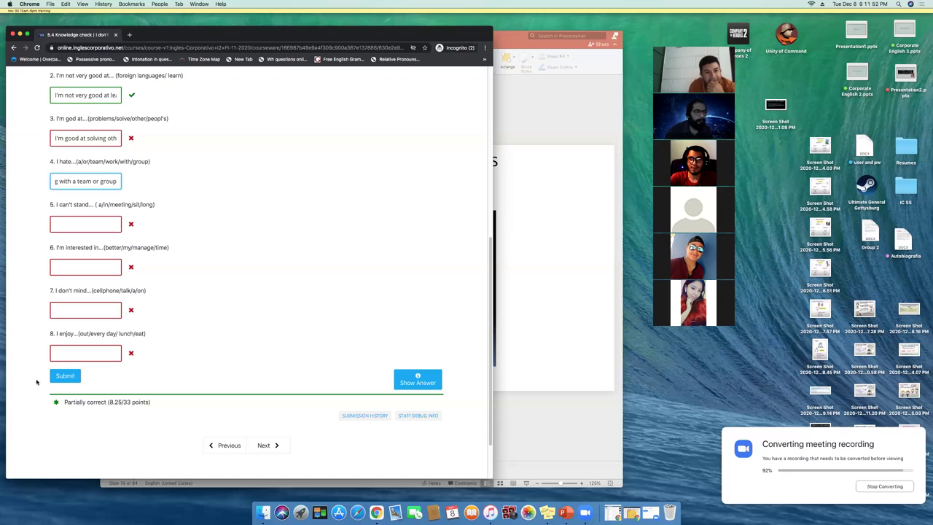
{"action": "left_click", "coordinate": [63, 376]}
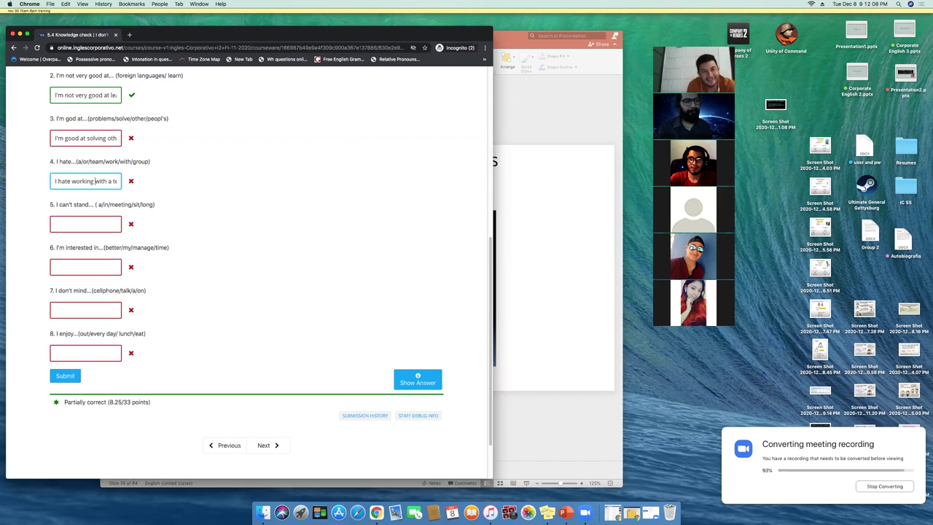
Step: Replace "team" with "group" before "or" in the answer to question 4
{"action": "left_click", "coordinate": [113, 181]}
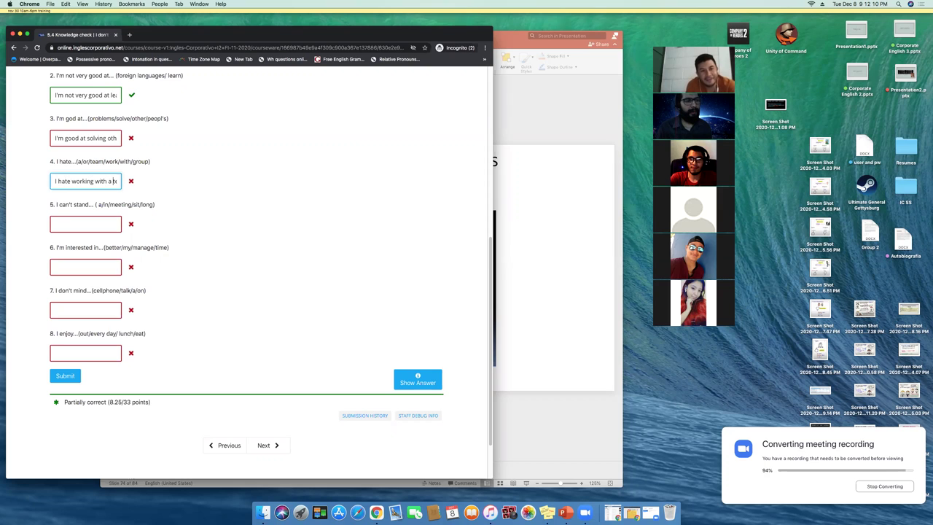
{"action": "key", "text": "End"}
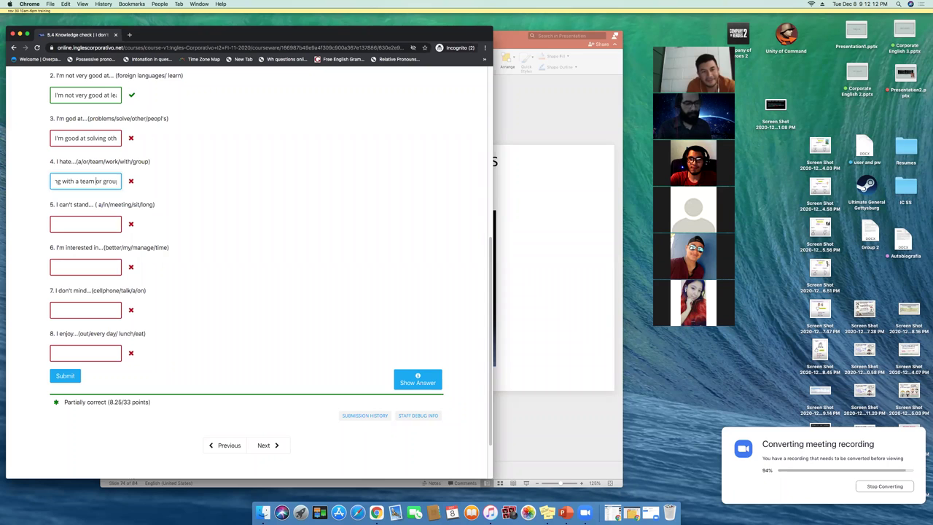
{"action": "key", "text": "BackSpace"}
{"action": "key", "text": "BackSpace"}
{"action": "key", "text": "BackSpace"}
{"action": "key", "text": "BackSpace"}
{"action": "key", "text": "BackSpace"}
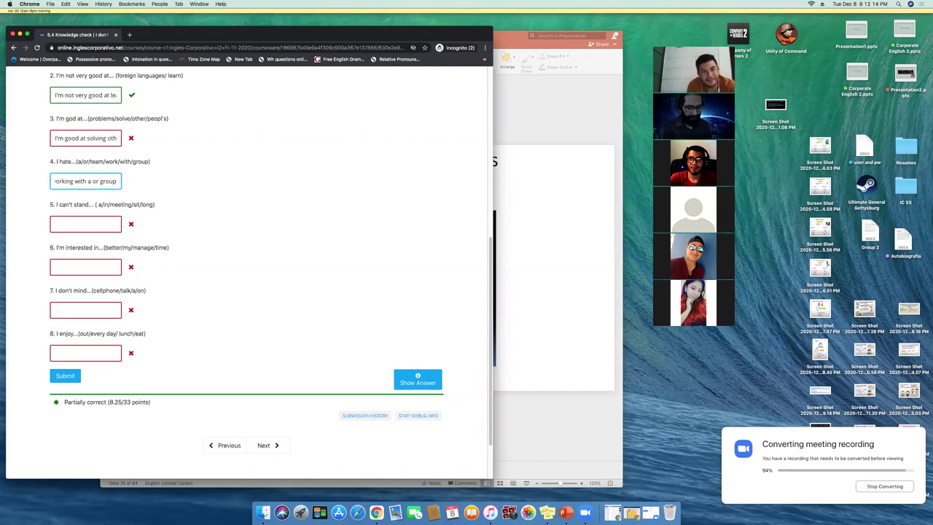
{"action": "type", "text": "group"}
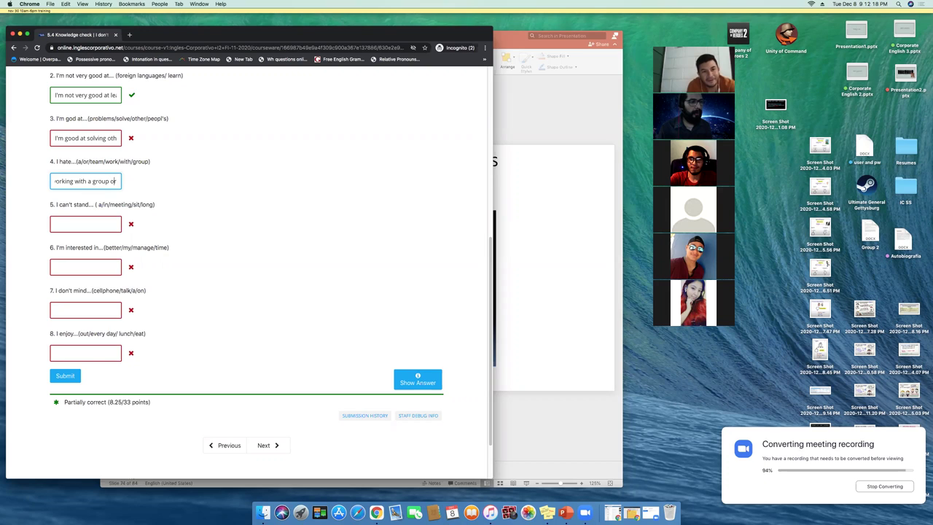
Step: Replace the final "group" with "a team" so answer 4 ends "with a group or a team"
{"action": "left_click", "coordinate": [116, 180]}
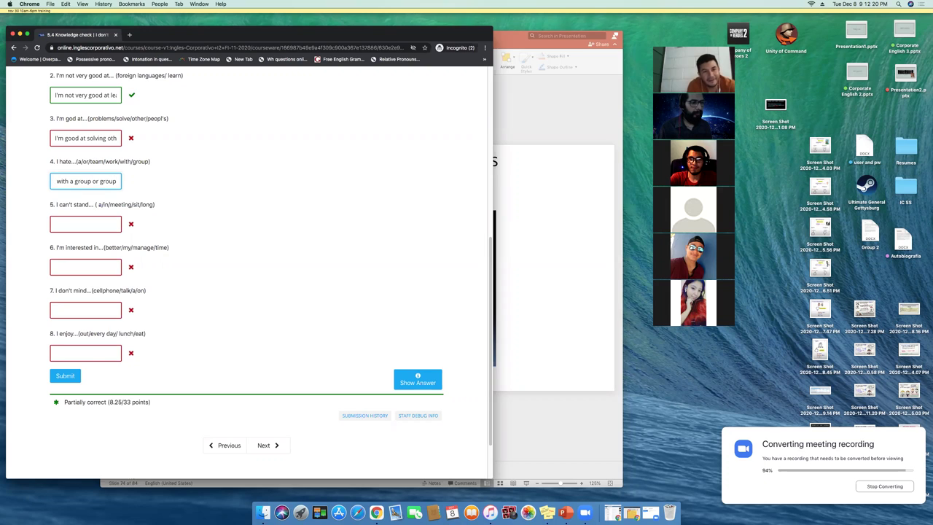
{"action": "key", "text": "BackSpace"}
{"action": "key", "text": "BackSpace"}
{"action": "key", "text": "BackSpace"}
{"action": "key", "text": "BackSpace"}
{"action": "key", "text": "BackSpace"}
{"action": "key", "text": "BackSpace"}
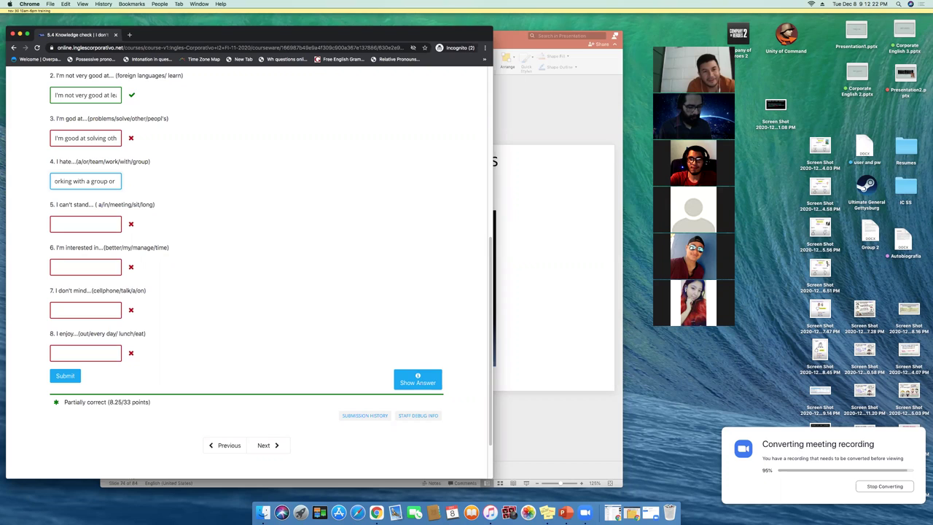
{"action": "type", "text": "a tea"}
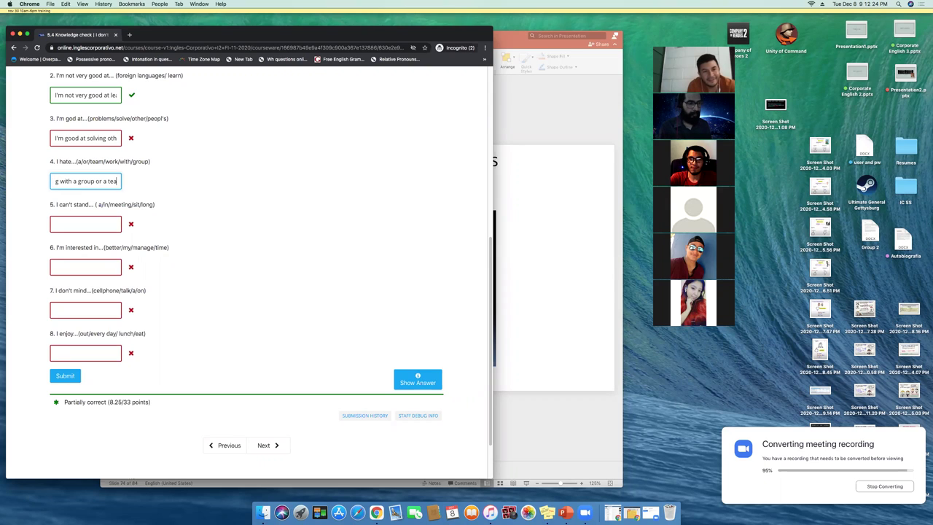
{"action": "type", "text": "m"}
Step: Check the wording of answer 4 and remove the "a" before "team" so it ends "with a group or team"
{"action": "left_click", "coordinate": [98, 180]}
{"action": "left_click", "coordinate": [56, 181]}
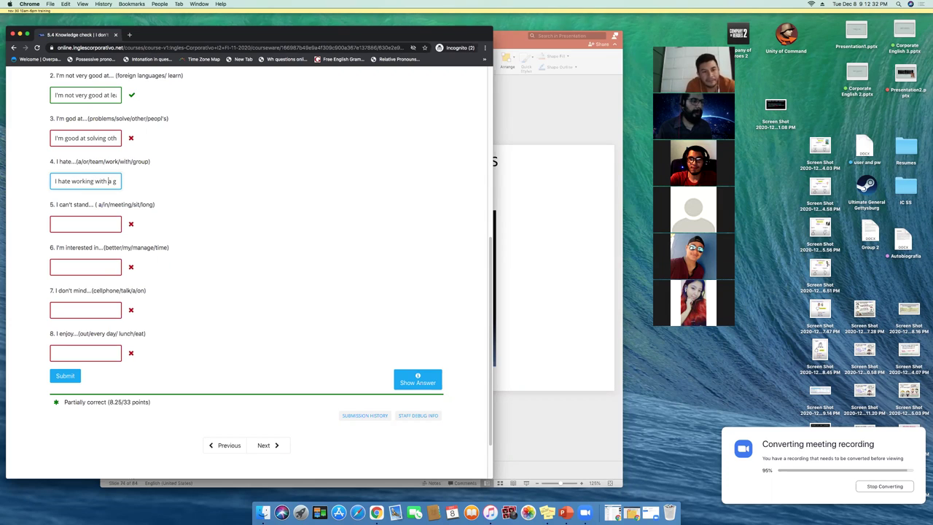
{"action": "key", "text": "End"}
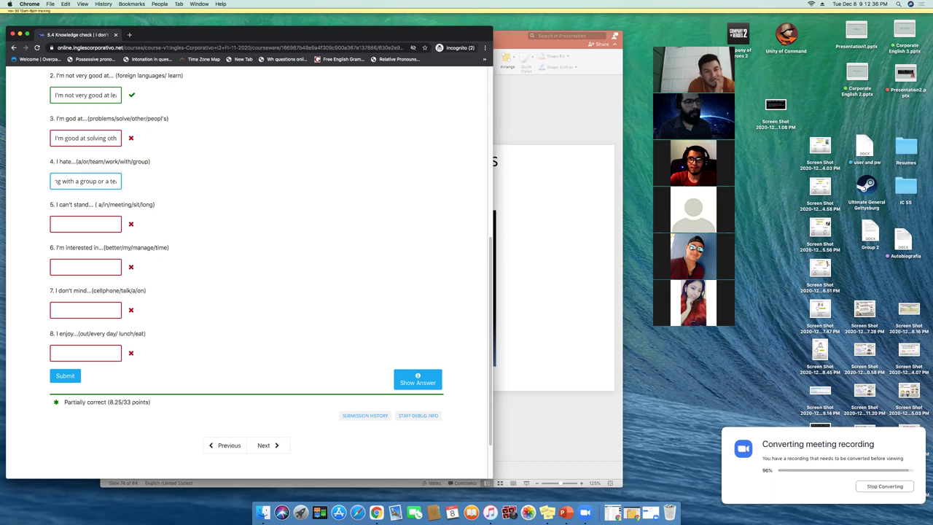
{"action": "type", "text": "am"}
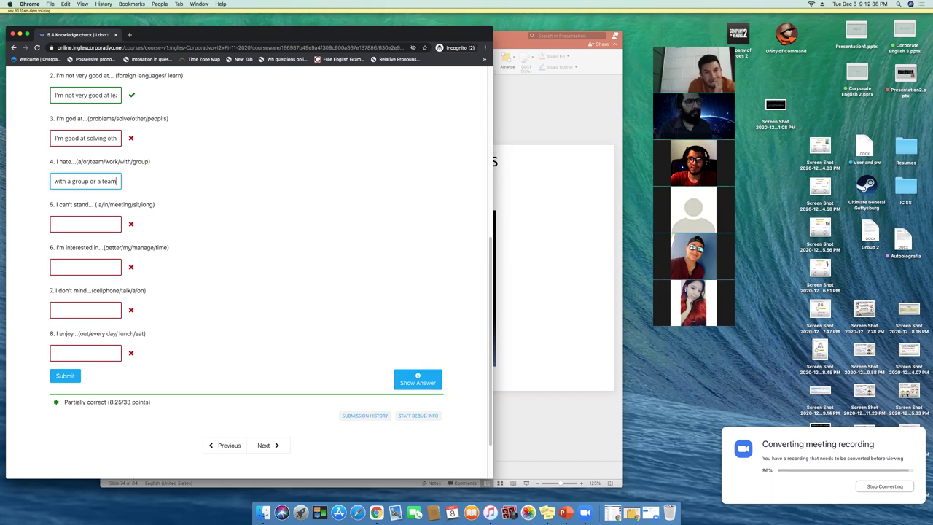
{"action": "left_click", "coordinate": [102, 181]}
{"action": "key", "text": "BackSpace"}
{"action": "key", "text": "BackSpace"}
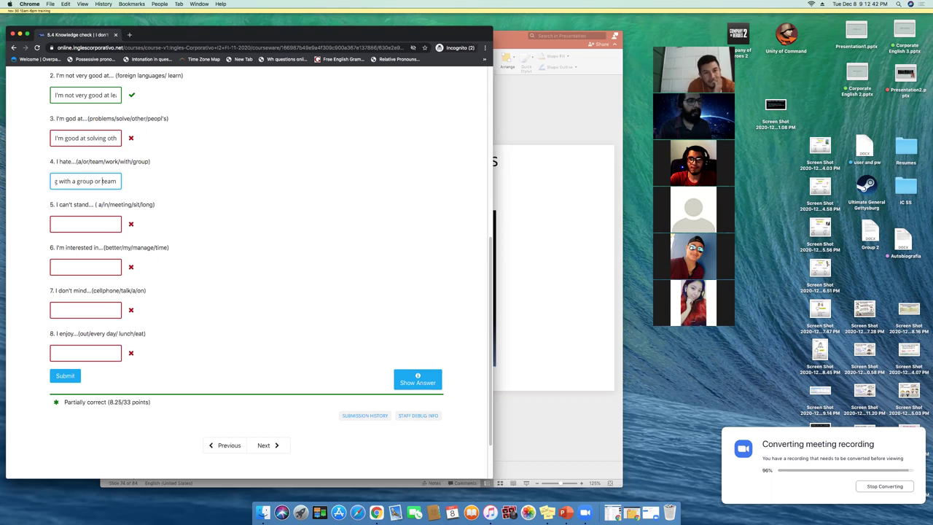
Step: Go to the end of answer 4, "with a group or team.", and submit it for grading
{"action": "key", "text": "Right"}
{"action": "key", "text": "Right"}
{"action": "key", "text": "Right"}
{"action": "key", "text": "Right"}
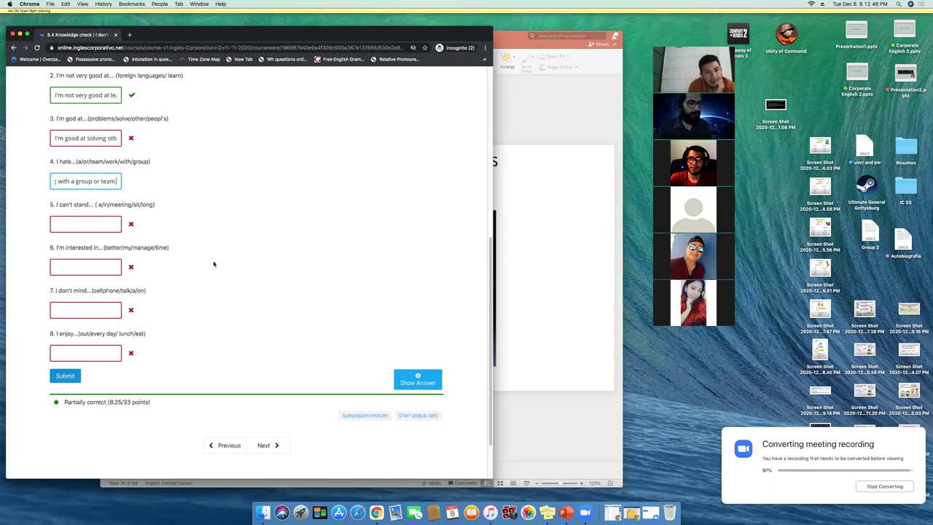
{"action": "key", "text": "Return"}
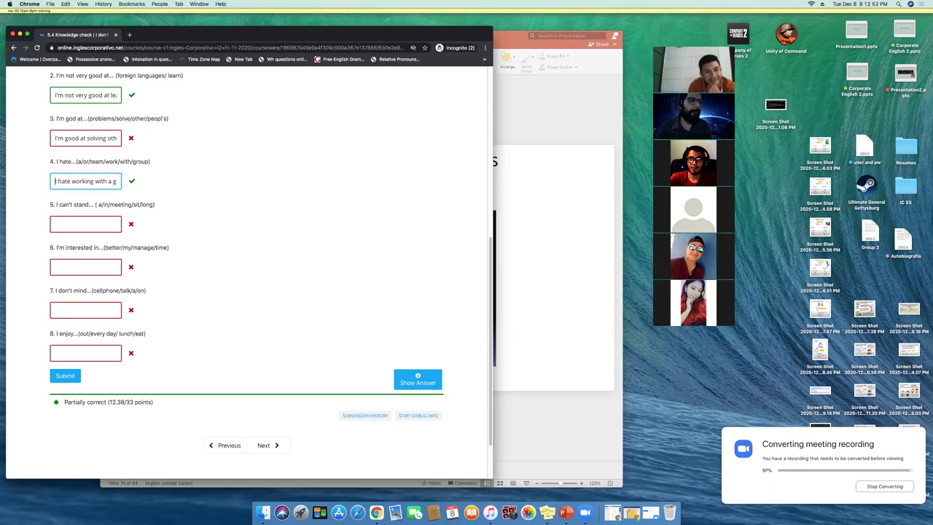
Step: Answer question 5 with "Sitting in a long meeting." and submit it
{"action": "key", "text": "Tab"}
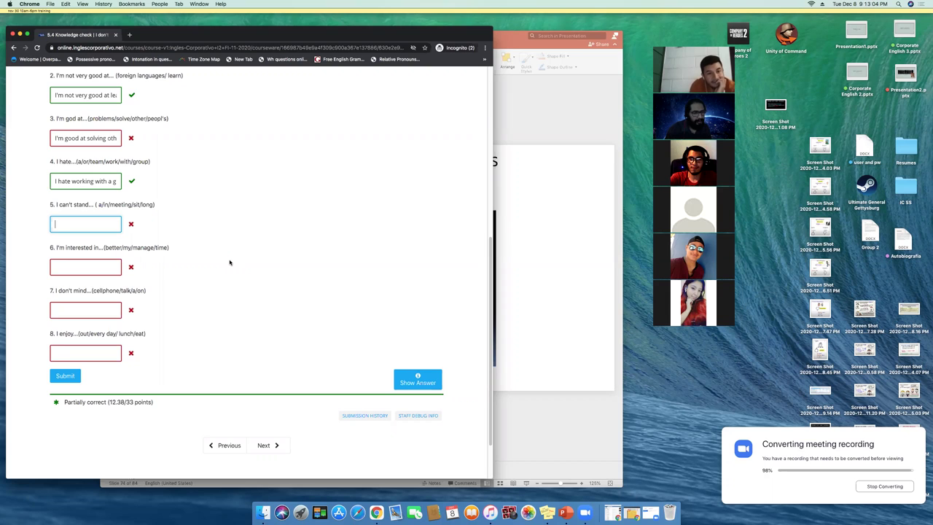
{"action": "type", "text": "Sitting"}
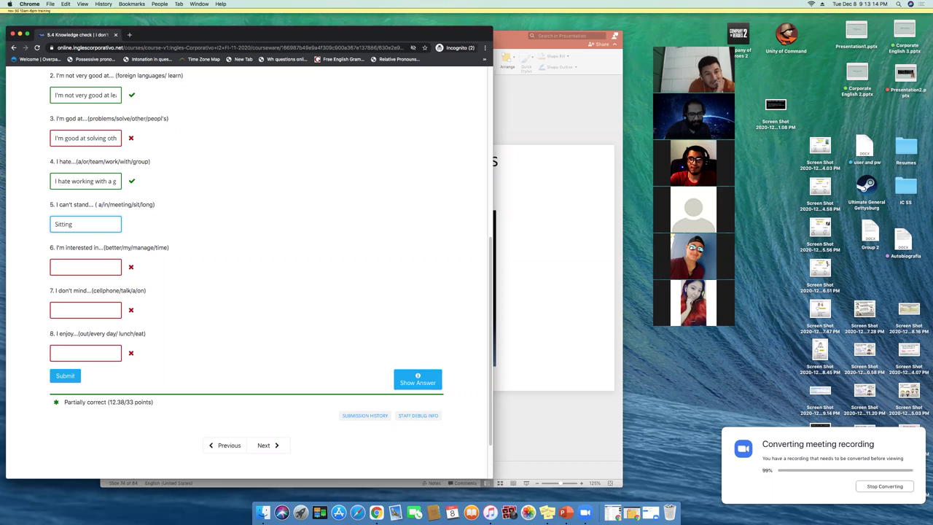
{"action": "type", "text": " in a long meeti"}
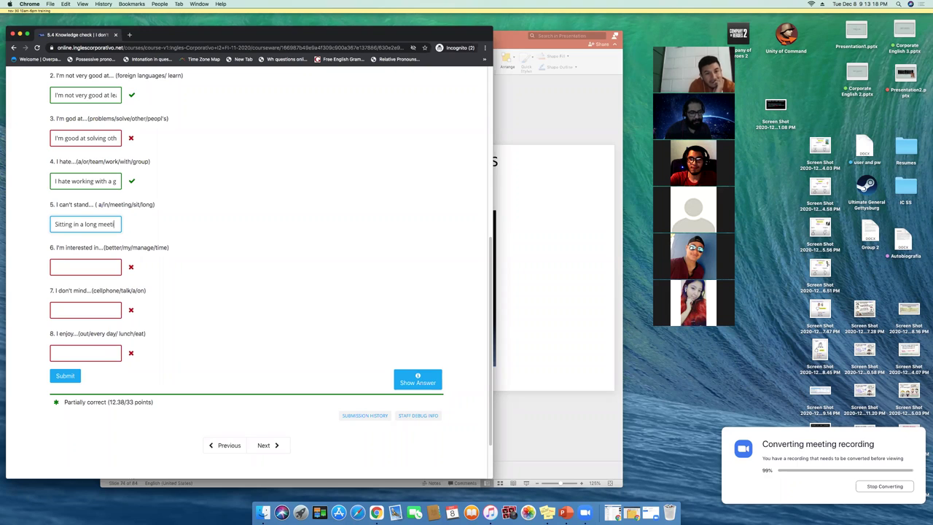
{"action": "type", "text": "ng"}
{"action": "type", "text": "."}
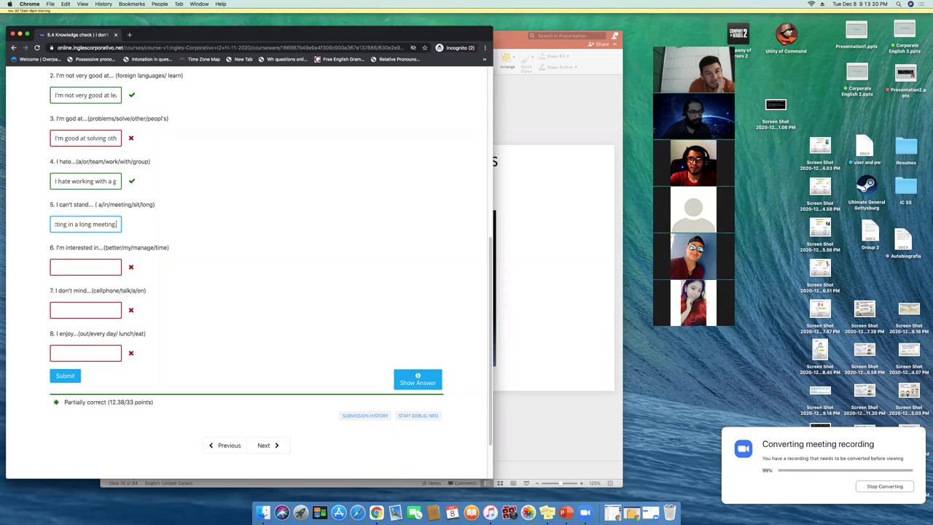
{"action": "key", "text": "Return"}
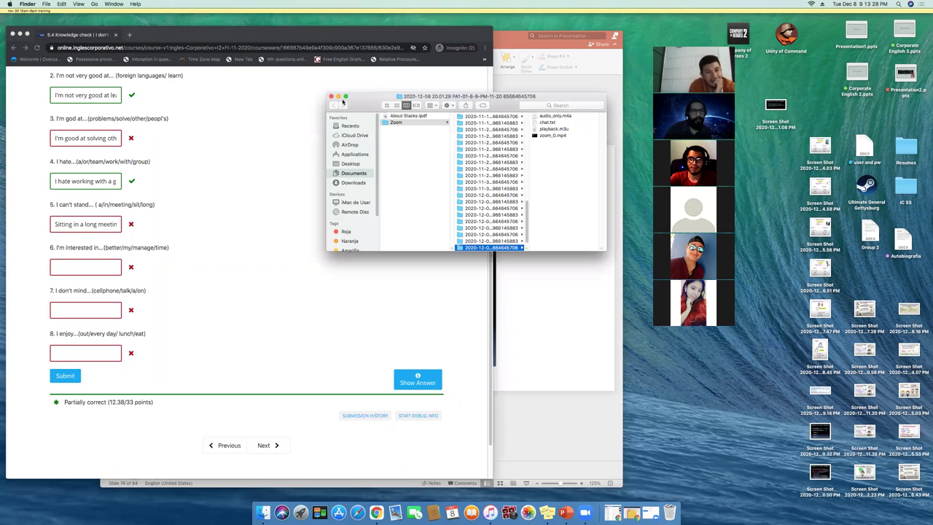
Step: Close the recordings folder window and insert "i can't" at the beginning of answer 5
{"action": "key", "text": "super+w"}
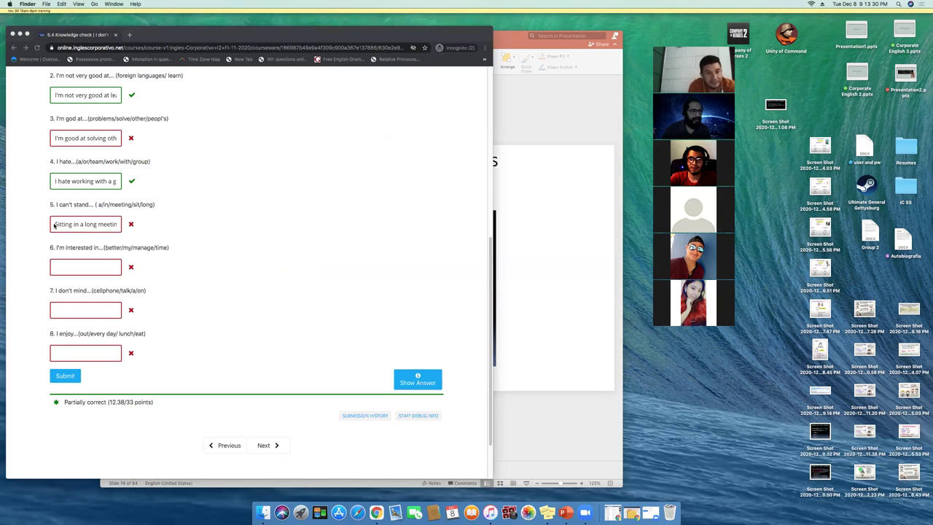
{"action": "left_click", "coordinate": [54, 224]}
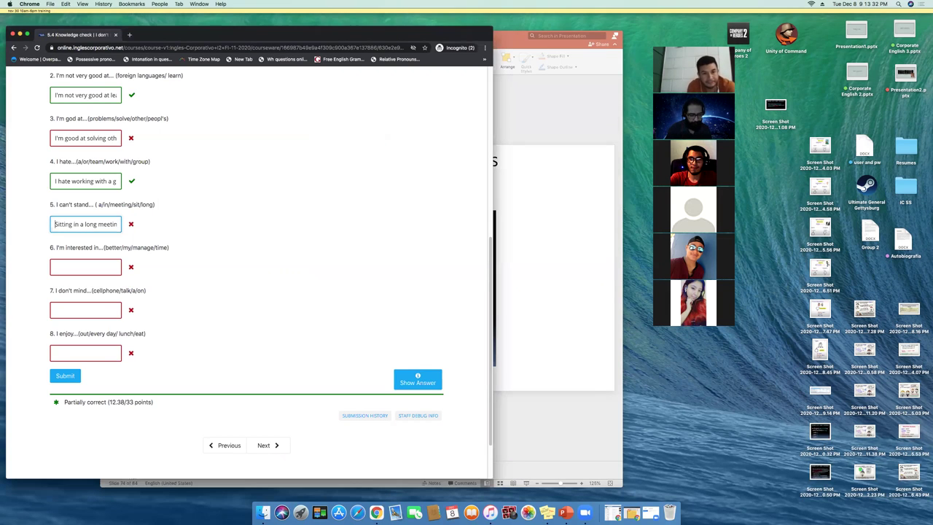
{"action": "type", "text": "I cant"}
{"action": "key", "text": "Delete"}
{"action": "type", "text": "s"}
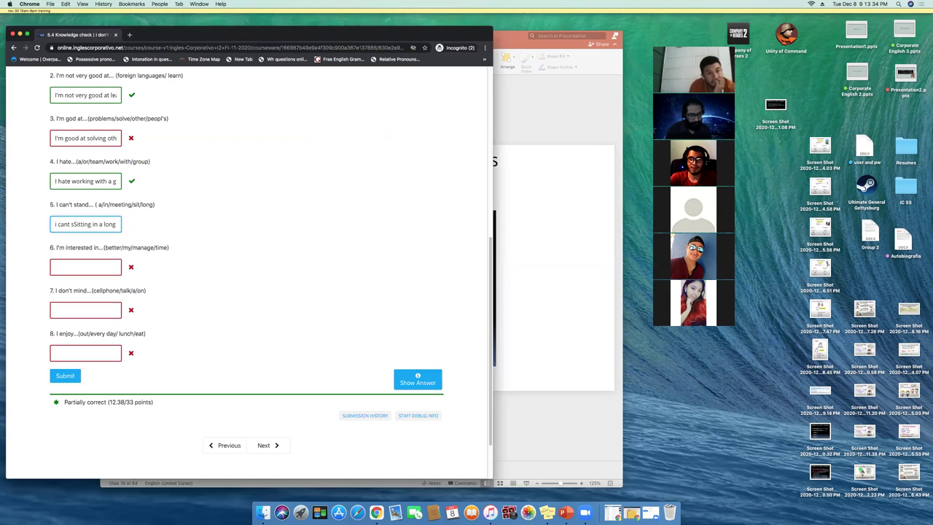
{"action": "key", "text": "Left"}
{"action": "key", "text": "BackSpace"}
{"action": "key", "text": "BackSpace"}
{"action": "type", "text": "'"}
{"action": "key", "text": "Delete"}
{"action": "type", "text": "s"}
{"action": "key", "text": "super+z"}
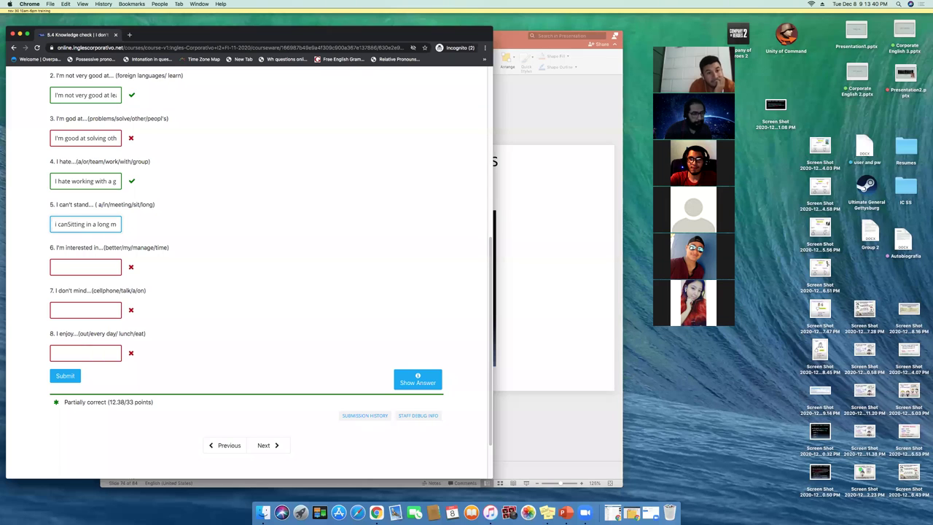
{"action": "type", "text": "'"}
{"action": "key", "text": "Delete"}
{"action": "type", "text": "s"}
{"action": "key", "text": "BackSpace"}
{"action": "type", "text": "t"}
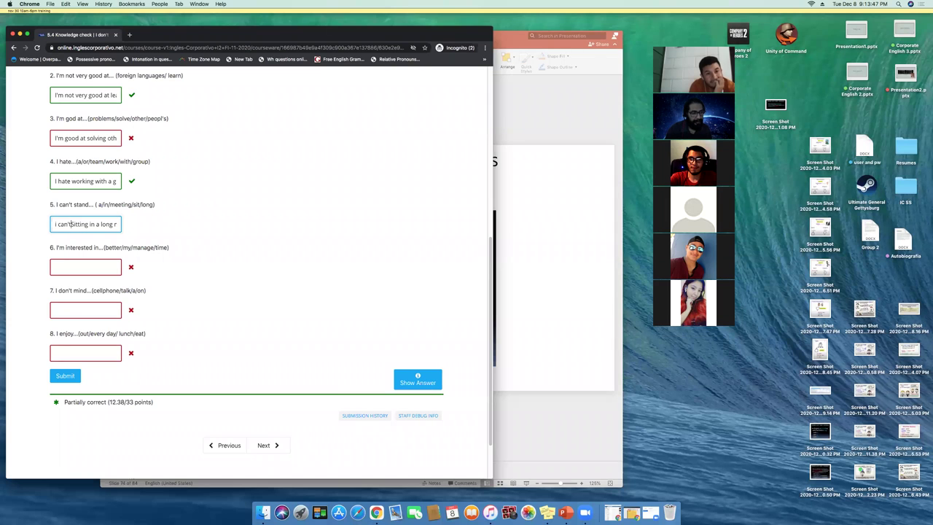
Step: Add "stand" and lowercase "sitting" so answer 5 reads "i can't stand sitting in a long meeting.", and submit it
{"action": "type", "text": " stand"}
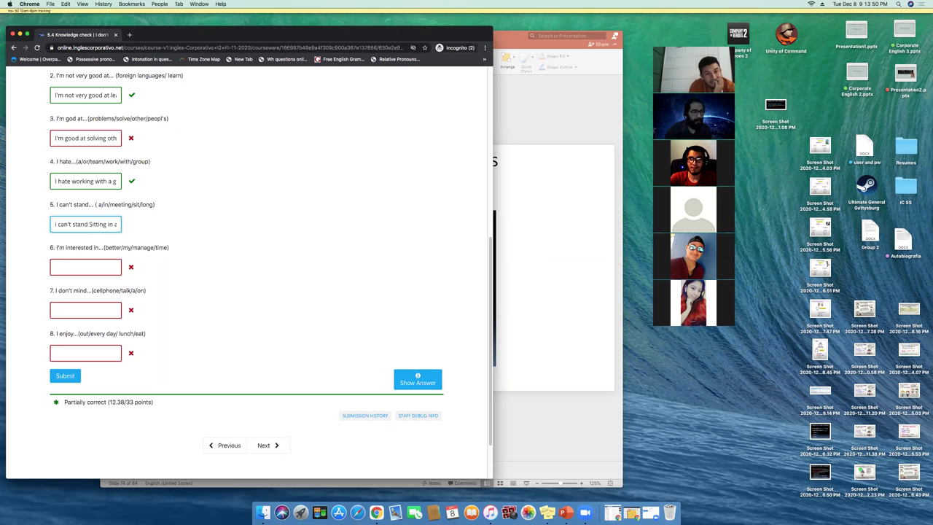
{"action": "key", "text": "BackSpace"}
{"action": "type", "text": "s"}
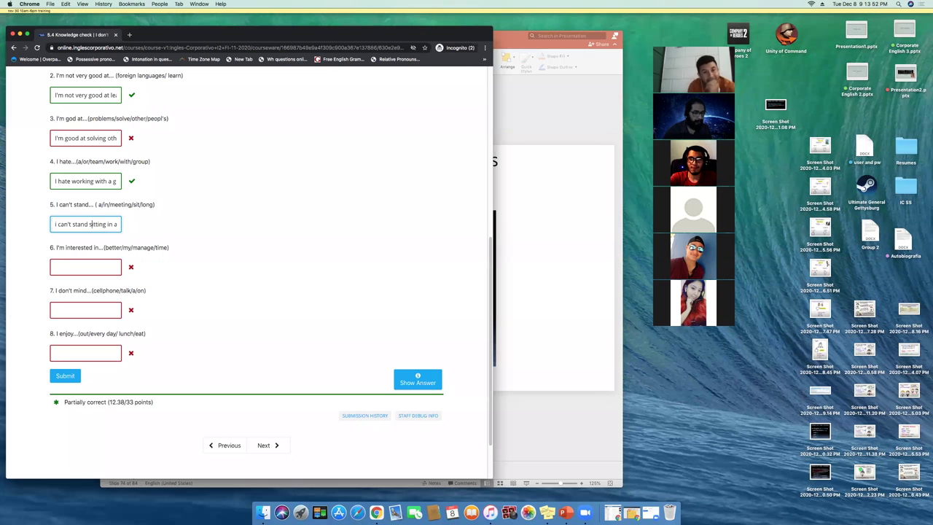
{"action": "key", "text": "Right"}
{"action": "key", "text": "Right"}
{"action": "key", "text": "Right"}
{"action": "key", "text": "Right"}
{"action": "key", "text": "Right"}
{"action": "key", "text": "Right"}
{"action": "key", "text": "Right"}
{"action": "key", "text": "Right"}
{"action": "key", "text": "Right"}
{"action": "key", "text": "Right"}
{"action": "key", "text": "Right"}
{"action": "key", "text": "Right"}
{"action": "key", "text": "Right"}
{"action": "key", "text": "Right"}
{"action": "key", "text": "Right"}
{"action": "key", "text": "Right"}
{"action": "key", "text": "Right"}
{"action": "key", "text": "Right"}
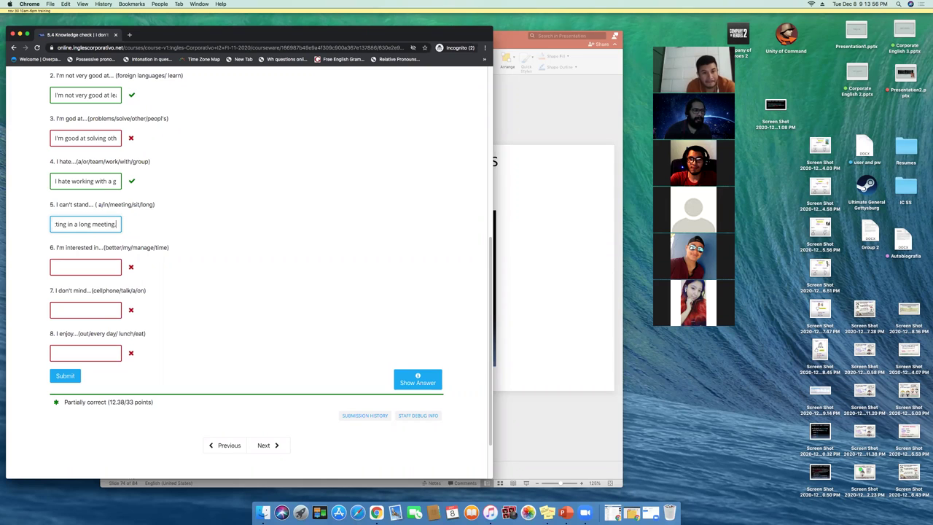
{"action": "left_click", "coordinate": [65, 375]}
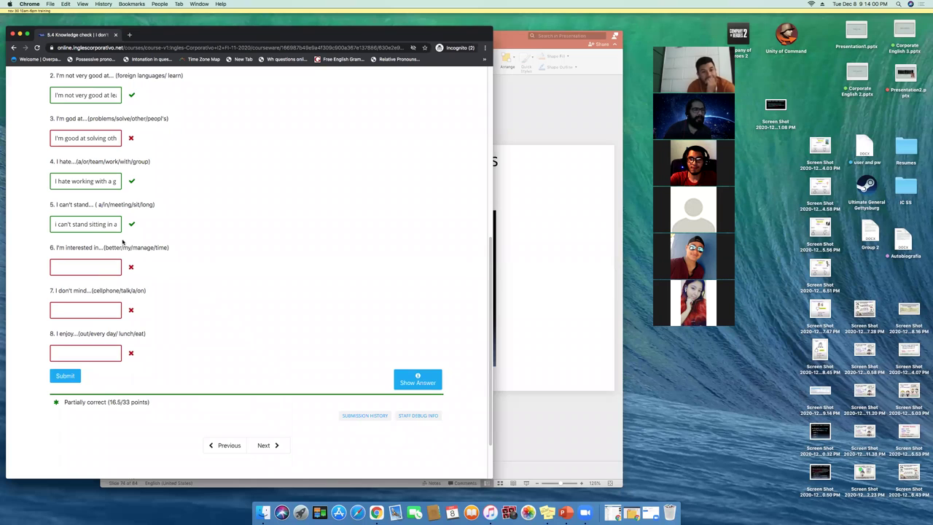
Step: Review the wording of the submitted answer to question 5
{"action": "left_click", "coordinate": [107, 225]}
{"action": "key", "text": "Left"}
{"action": "key", "text": "Left"}
{"action": "key", "text": "Left"}
{"action": "key", "text": "Left"}
{"action": "key", "text": "Left"}
{"action": "key", "text": "Left"}
Step: Answer question 6 with "i'm interested in managing my time better." and submit it
{"action": "left_click", "coordinate": [81, 264]}
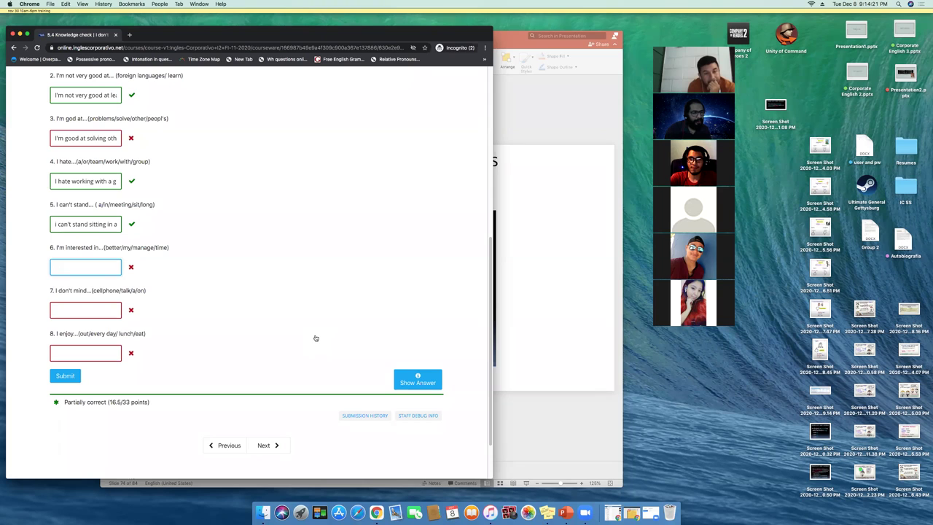
{"action": "type", "text": "managing"}
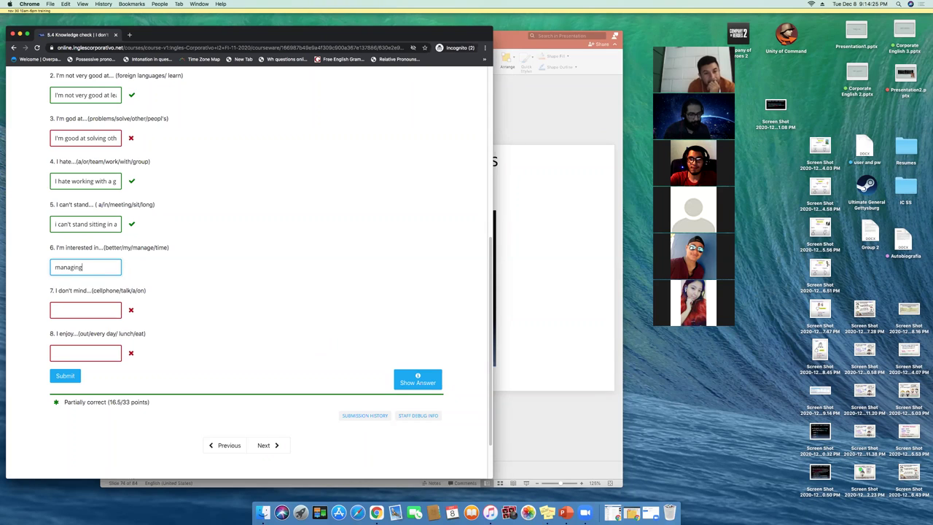
{"action": "type", "text": " m"}
{"action": "key", "text": "BackSpace"}
{"action": "key", "text": "BackSpace"}
{"action": "key", "text": "BackSpace"}
{"action": "key", "text": "BackSpace"}
{"action": "key", "text": "BackSpace"}
{"action": "key", "text": "BackSpace"}
{"action": "key", "text": "BackSpace"}
{"action": "key", "text": "BackSpace"}
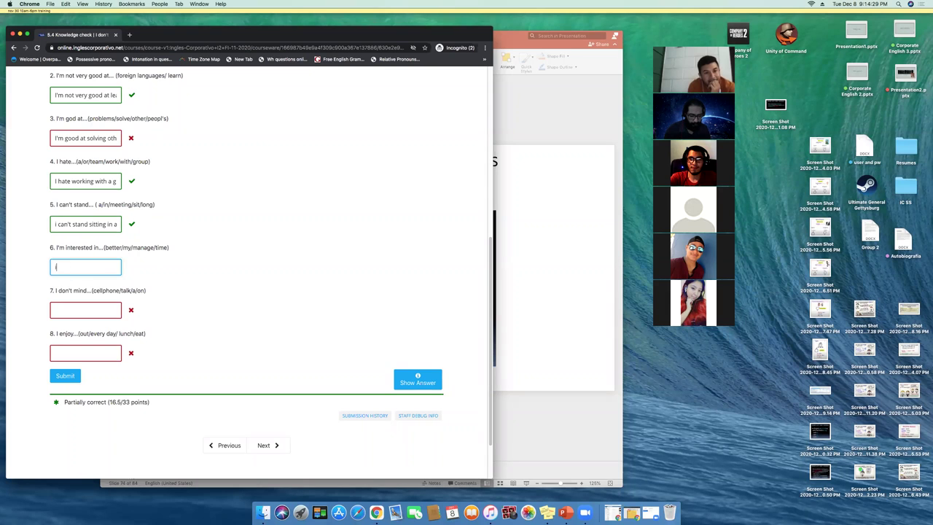
{"action": "key", "text": "BackSpace"}
{"action": "type", "text": "'m interest"}
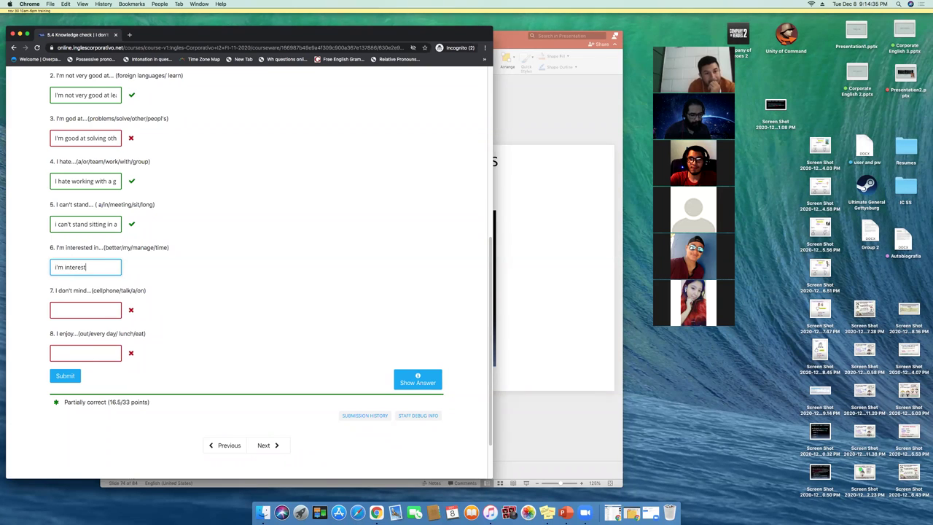
{"action": "type", "text": "ed in managing"}
{"action": "type", "text": " my time be"}
{"action": "type", "text": "tter."}
{"action": "key", "text": "Return"}
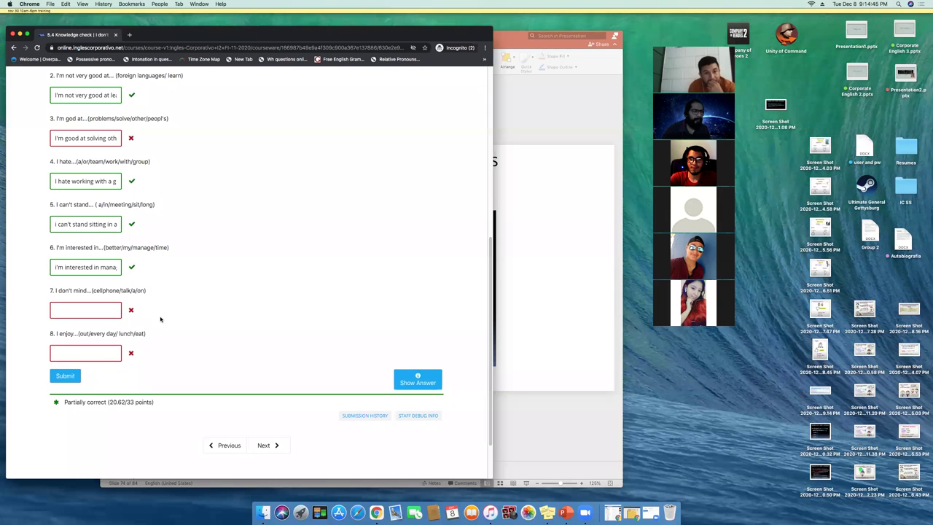
Step: Answer question 7 with "I don't mind talking on a cellphone." and submit it
{"action": "left_click", "coordinate": [82, 306]}
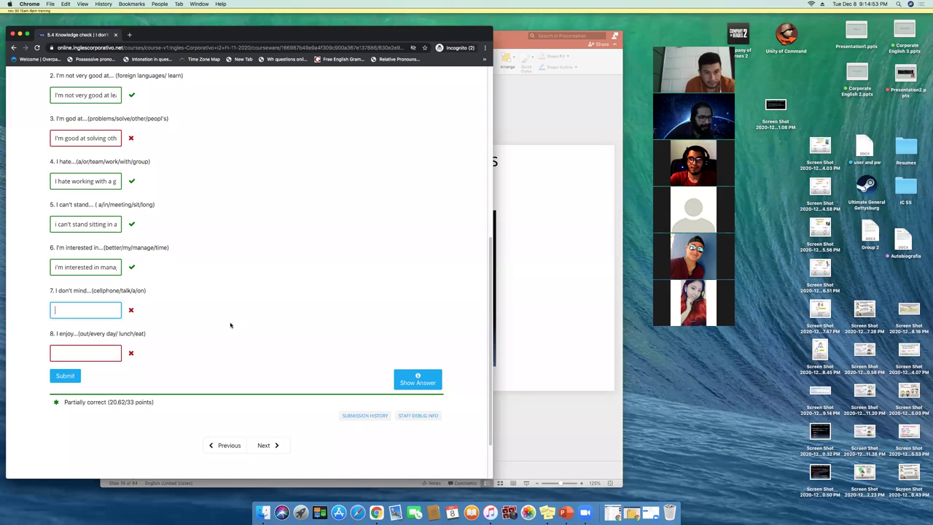
{"action": "type", "text": "I dont mind"}
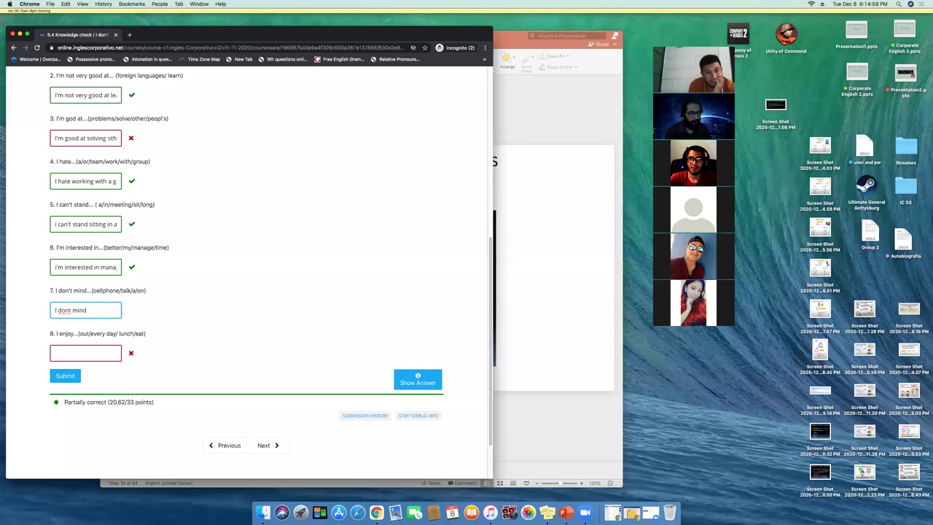
{"action": "key", "text": "BackSpace"}
{"action": "key", "text": "BackSpace"}
{"action": "key", "text": "BackSpace"}
{"action": "key", "text": "BackSpace"}
{"action": "key", "text": "BackSpace"}
{"action": "key", "text": "BackSpace"}
{"action": "key", "text": "BackSpace"}
{"action": "type", "text": "'t"}
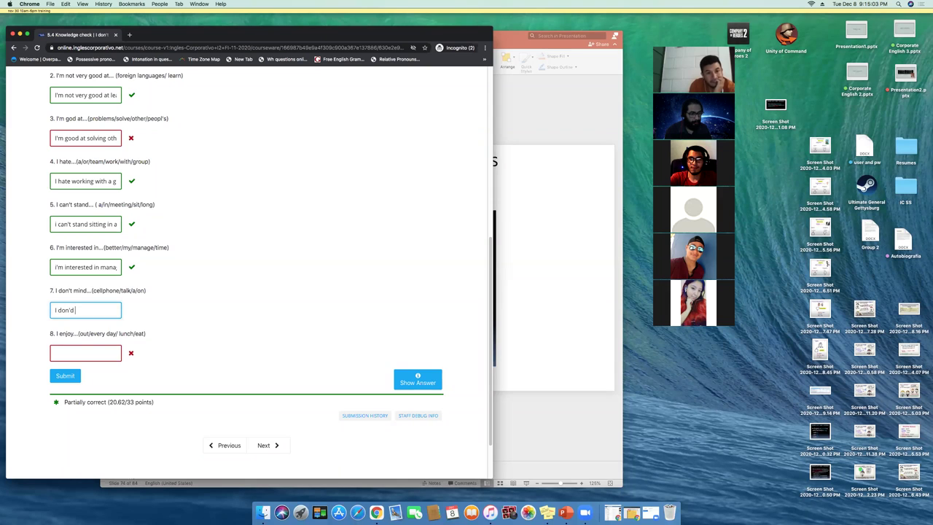
{"action": "type", "text": "t mind talking "}
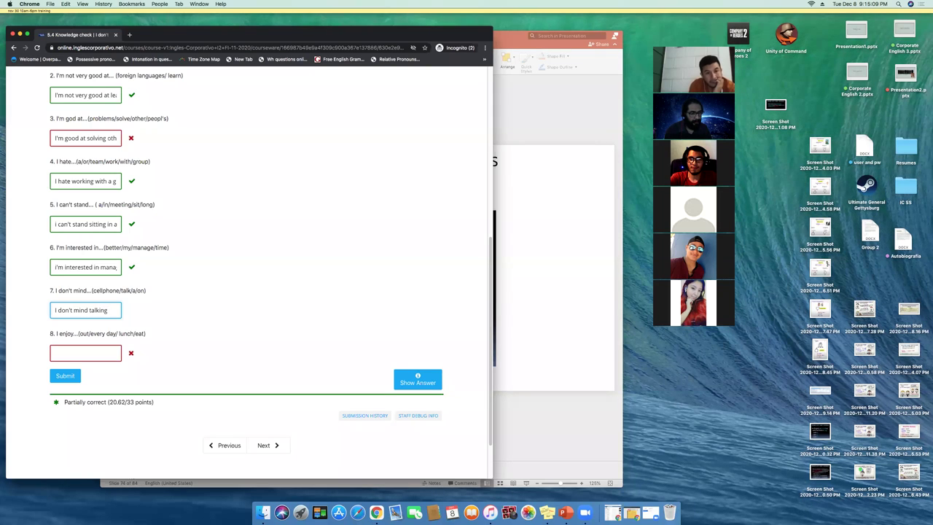
{"action": "type", "text": "on a cell"}
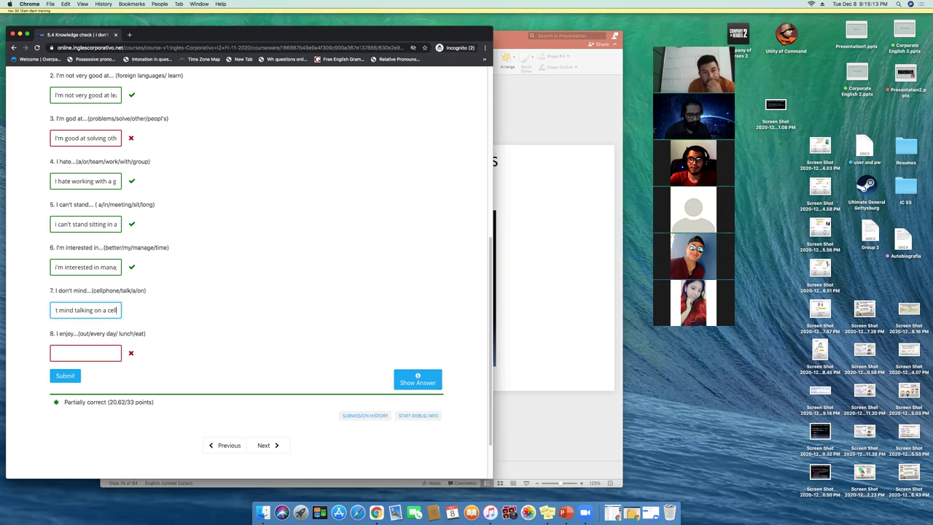
{"action": "type", "text": "phone"}
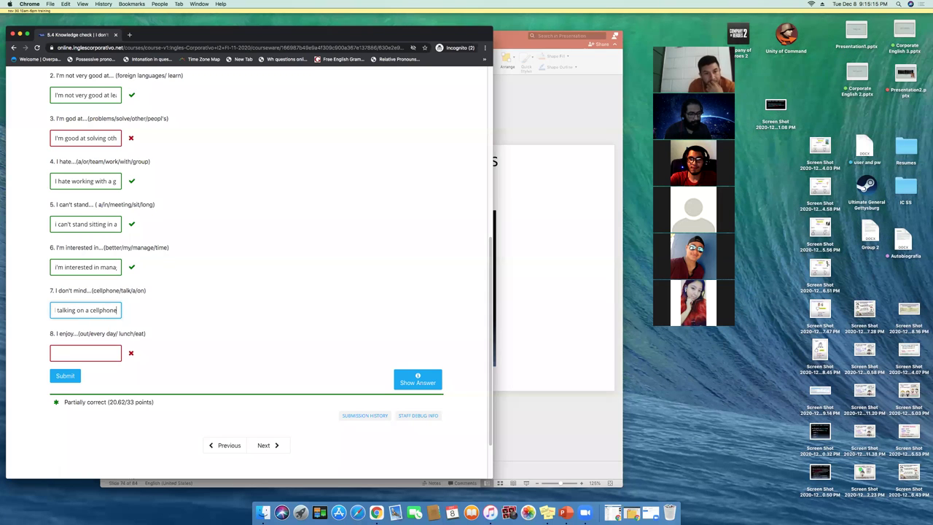
{"action": "type", "text": "."}
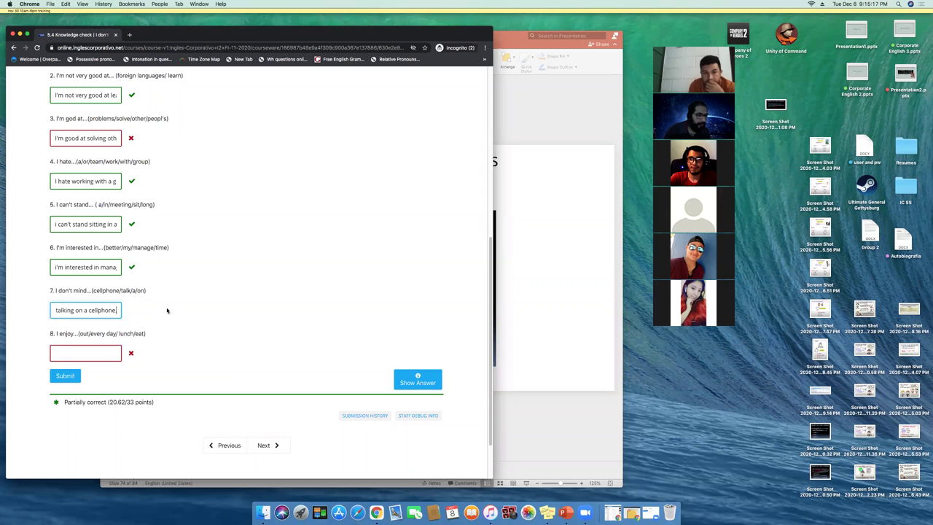
{"action": "left_click", "coordinate": [64, 376]}
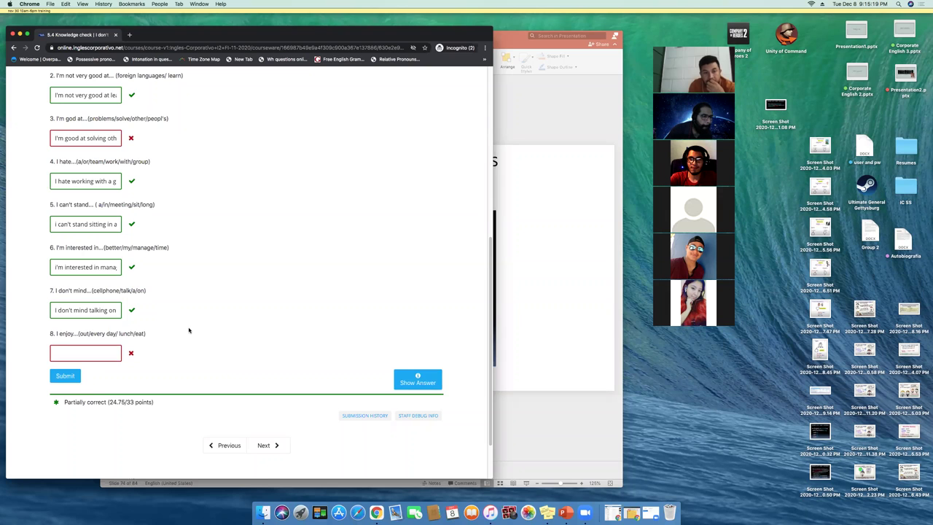
Step: Answer question 8 with "I enjoy eating lunch out every day." and submit it
{"action": "left_click", "coordinate": [91, 353]}
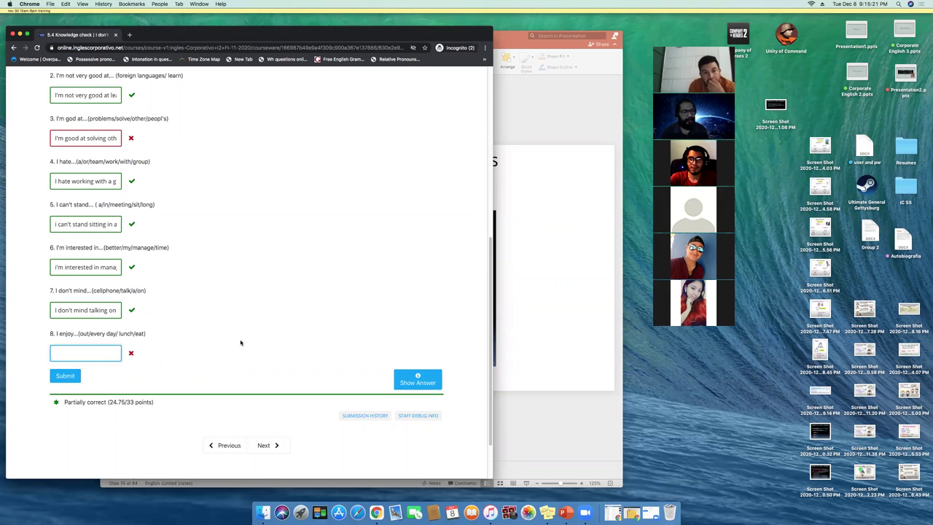
{"action": "type", "text": "I emjoy"}
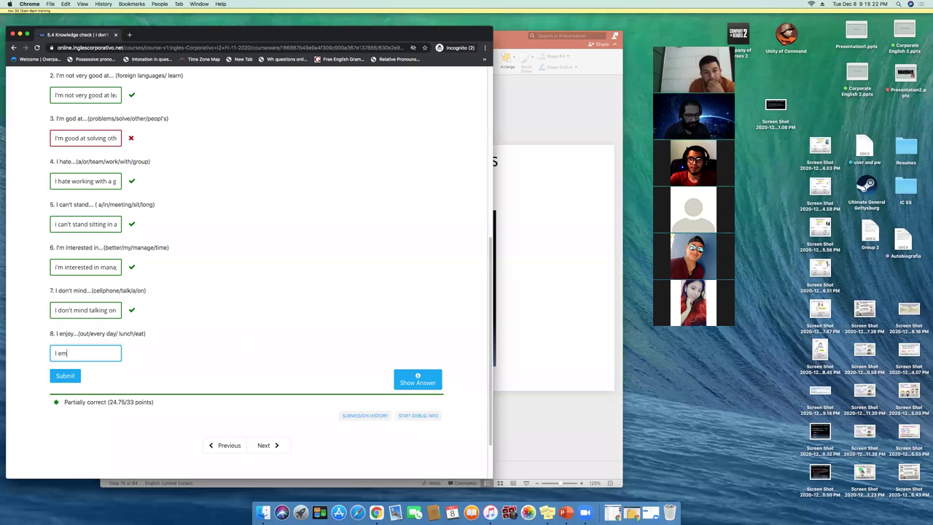
{"action": "key", "text": "BackSpace"}
{"action": "key", "text": "BackSpace"}
{"action": "key", "text": "BackSpace"}
{"action": "key", "text": "BackSpace"}
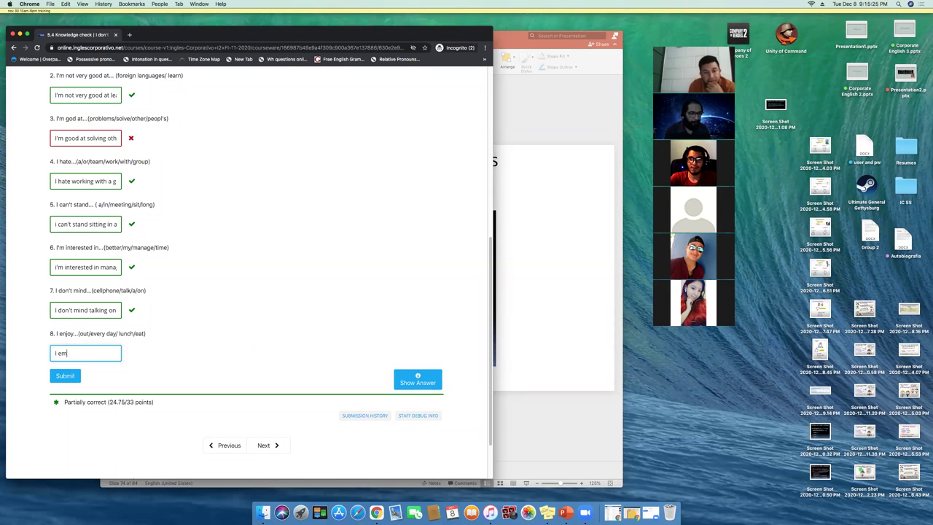
{"action": "type", "text": "njoy"}
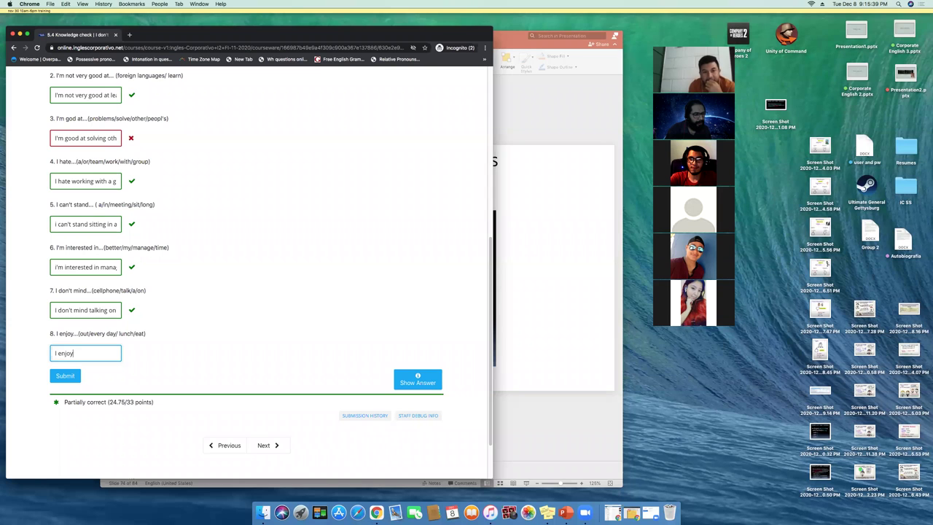
{"action": "type", "text": "eating lunch"}
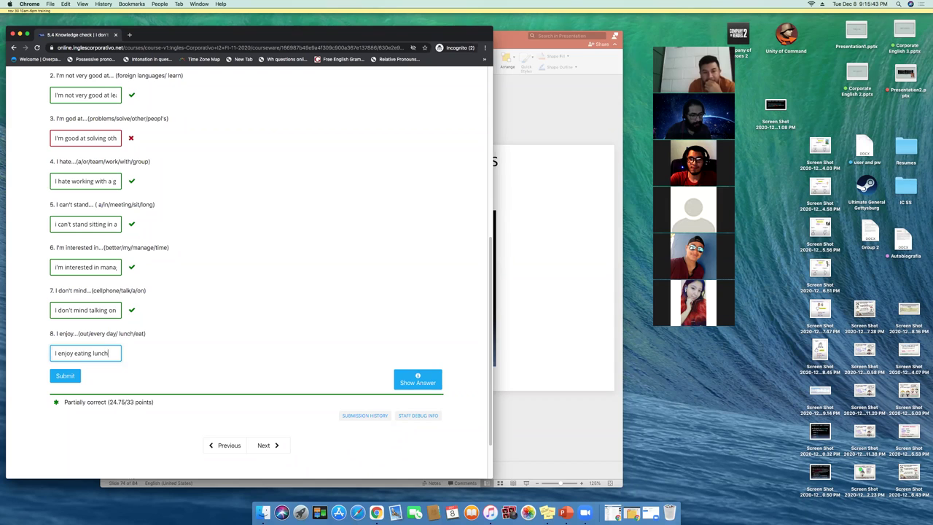
{"action": "type", "text": " out ec"}
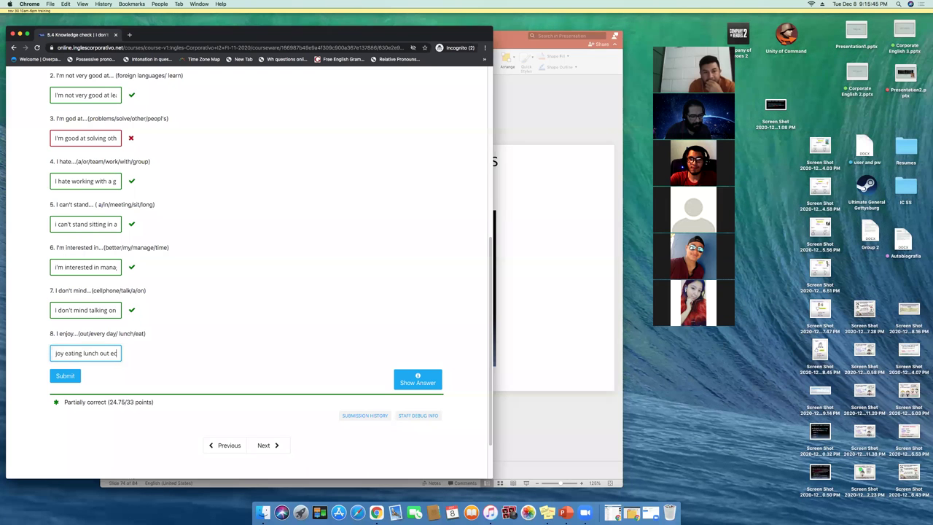
{"action": "type", "text": "ery day"}
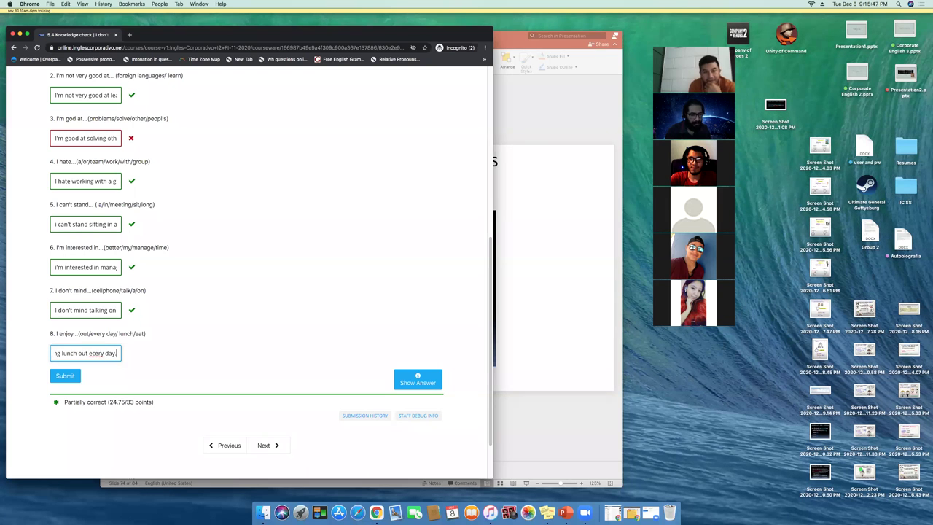
{"action": "type", "text": "."}
{"action": "key", "text": "BackSpace"}
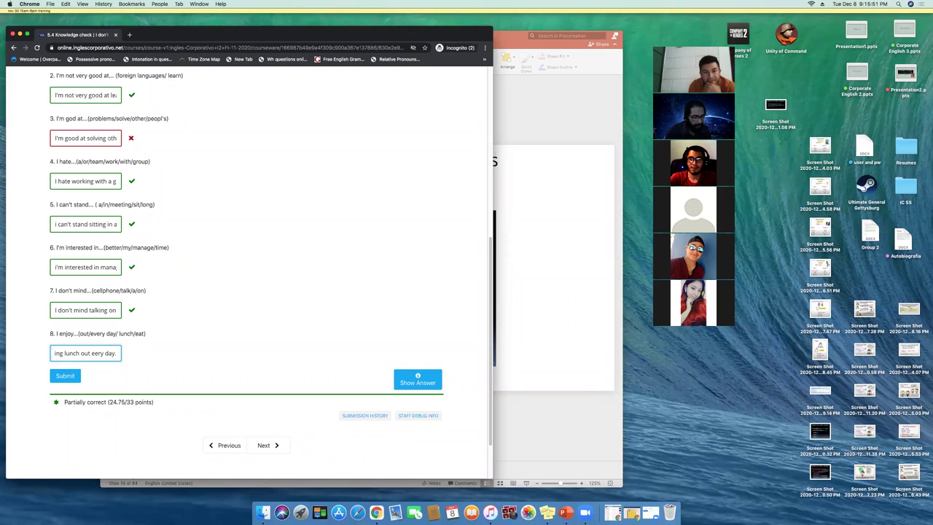
{"action": "type", "text": "v"}
{"action": "left_click", "coordinate": [69, 379]}
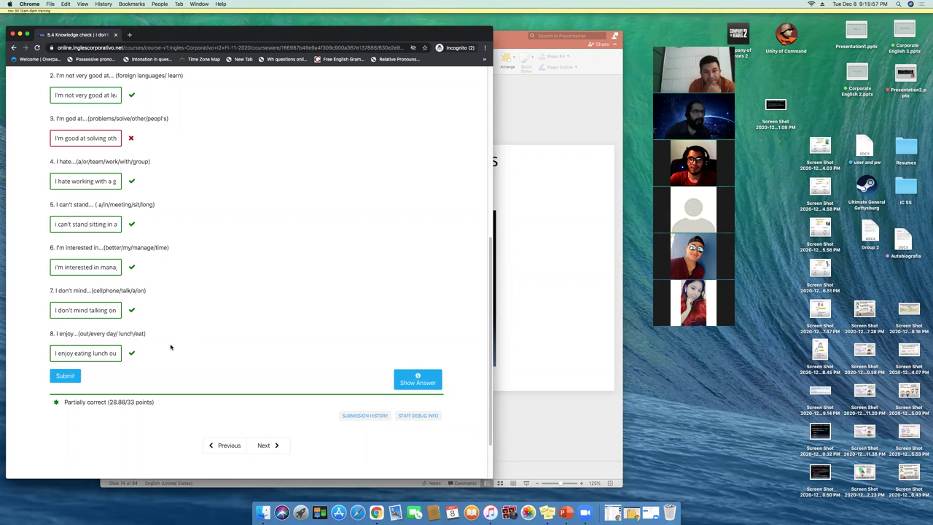
Step: Correct "peoples" to "people's" in answer 3 so it ends with "other people's problems.", and submit it
{"action": "scroll", "coordinate": [144, 332], "scroll_direction": "up", "scroll_amount": 2}
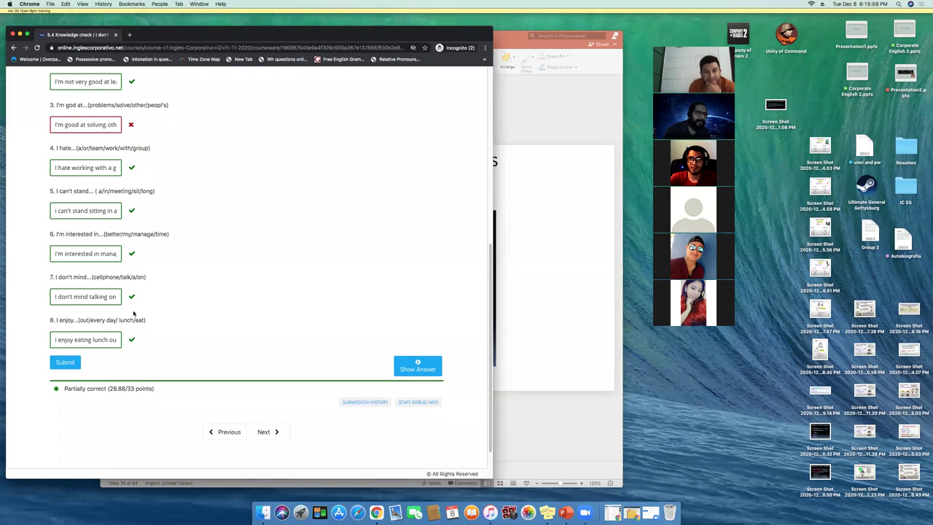
{"action": "left_click", "coordinate": [77, 198]}
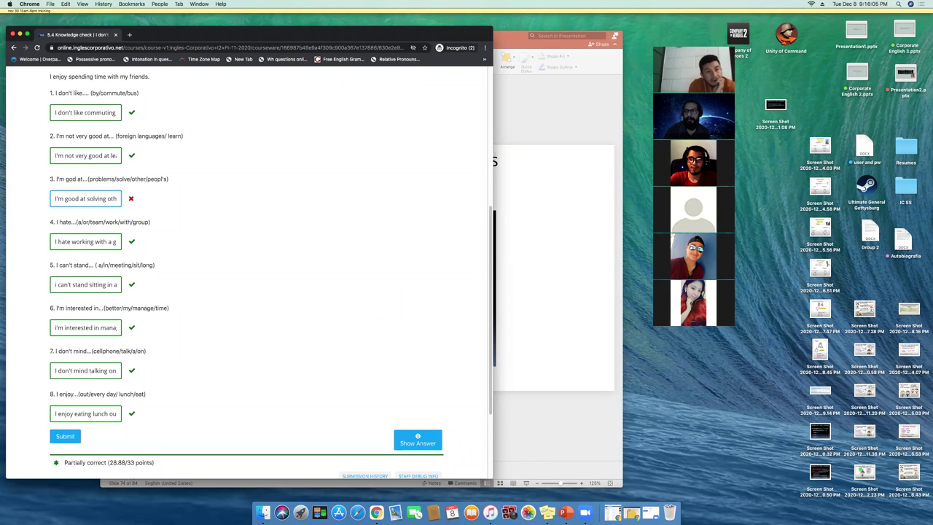
{"action": "left_click", "coordinate": [56, 198]}
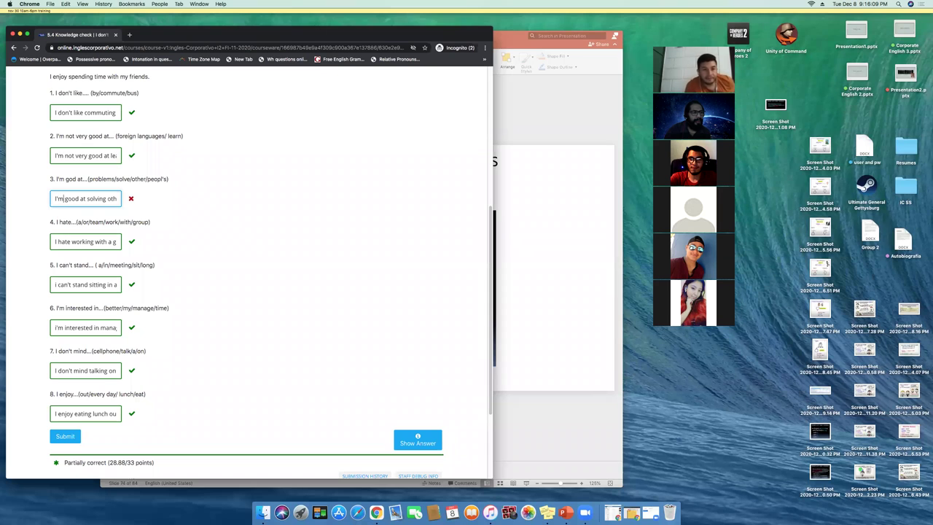
{"action": "key", "text": "Right"}
{"action": "key", "text": "Right"}
{"action": "key", "text": "Right"}
{"action": "key", "text": "Right"}
{"action": "key", "text": "Right"}
{"action": "key", "text": "Right"}
{"action": "key", "text": "Right"}
{"action": "key", "text": "Right"}
{"action": "key", "text": "Right"}
{"action": "key", "text": "Right"}
{"action": "key", "text": "Right"}
{"action": "key", "text": "Right"}
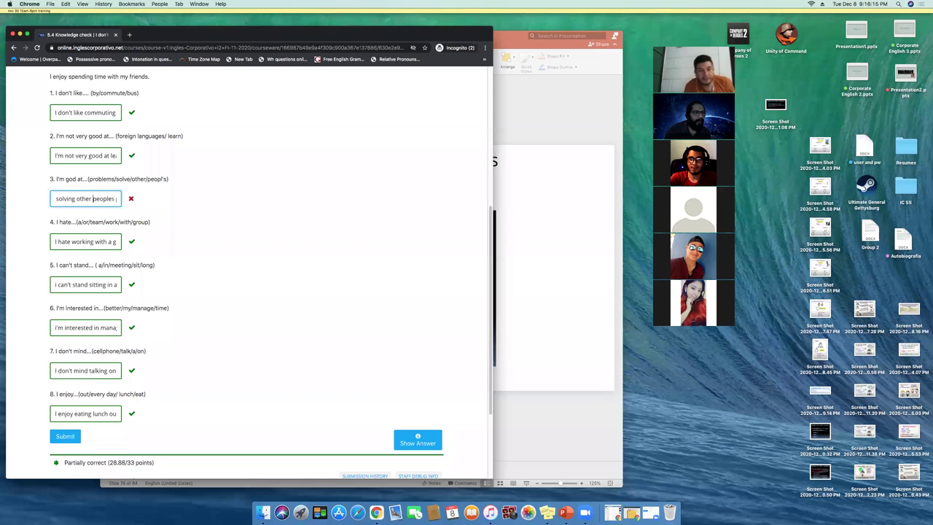
{"action": "key", "text": "Right"}
{"action": "key", "text": "Right"}
{"action": "key", "text": "Right"}
{"action": "key", "text": "Right"}
{"action": "key", "text": "Right"}
{"action": "key", "text": "Right"}
{"action": "key", "text": "Right"}
{"action": "key", "text": "Right"}
{"action": "key", "text": "Right"}
{"action": "key", "text": "Left"}
{"action": "key", "text": "Left"}
{"action": "key", "text": "Left"}
{"action": "key", "text": "Left"}
{"action": "key", "text": "Left"}
{"action": "key", "text": "Left"}
{"action": "key", "text": "Left"}
{"action": "key", "text": "Left"}
{"action": "key", "text": "Left"}
{"action": "key", "text": "Left"}
{"action": "key", "text": "Left"}
{"action": "type", "text": "'s"}
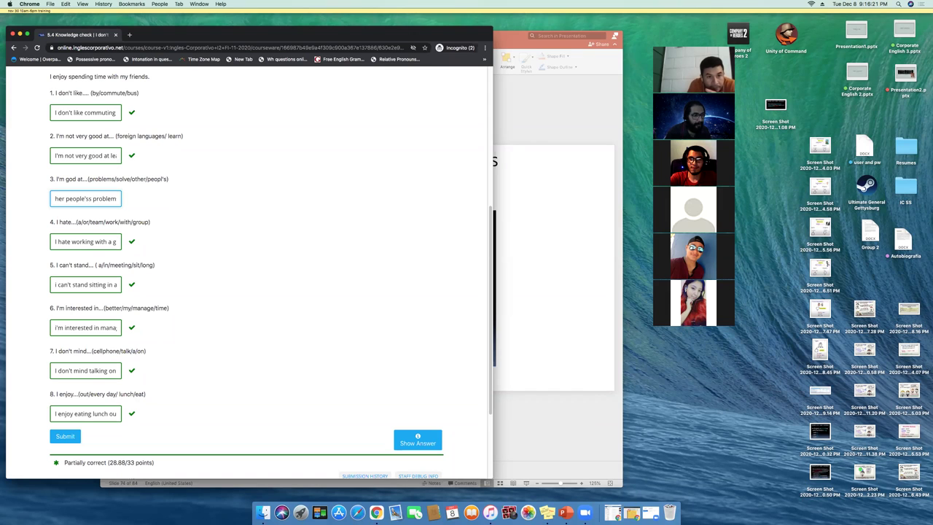
{"action": "key", "text": "Delete"}
{"action": "key", "text": "Right"}
{"action": "key", "text": "Right"}
{"action": "key", "text": "Right"}
{"action": "key", "text": "Right"}
{"action": "key", "text": "Right"}
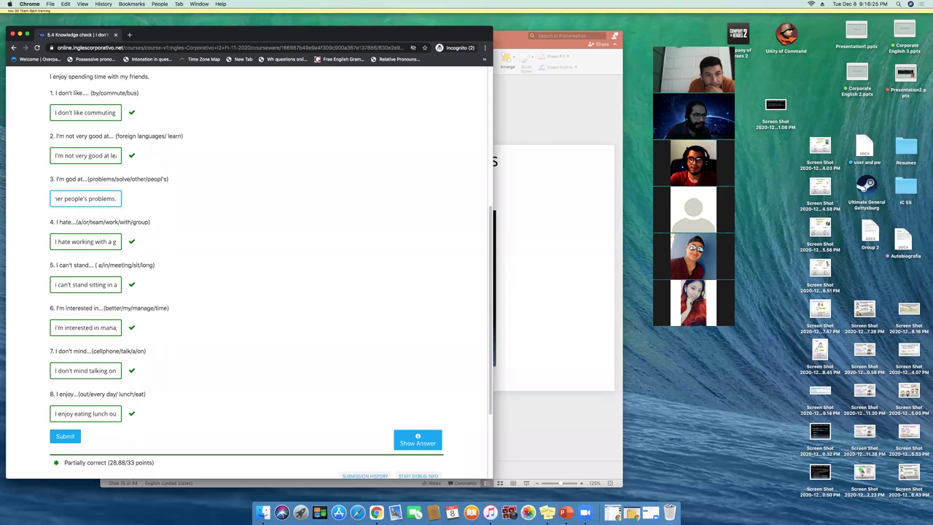
{"action": "left_click", "coordinate": [63, 440]}
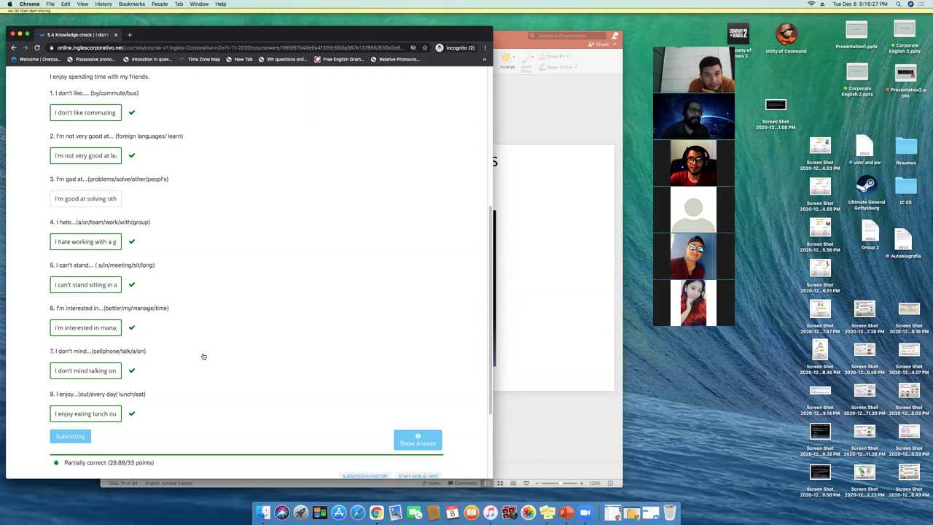
Step: Change "problems" to the singular so answer 3 ends with "other people's problem.", and submit it
{"action": "left_click", "coordinate": [103, 205]}
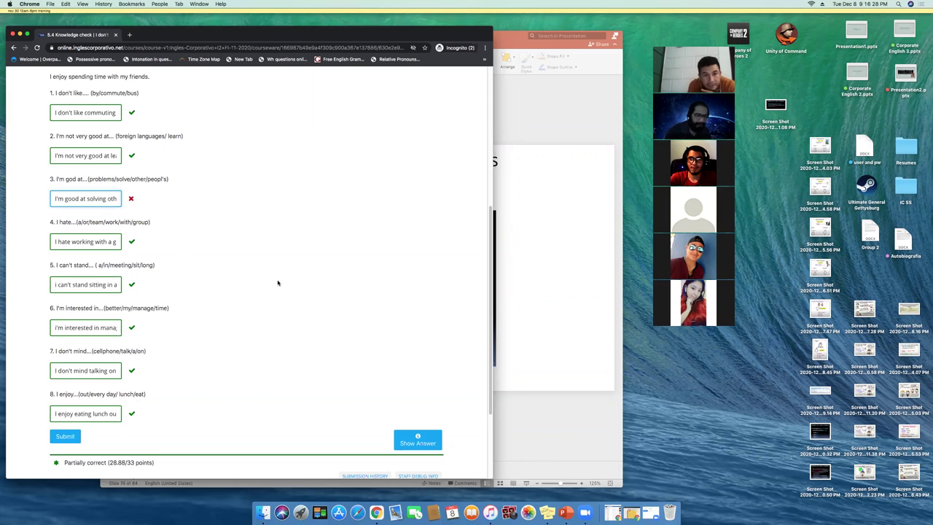
{"action": "key", "text": "Right"}
{"action": "key", "text": "Right"}
{"action": "key", "text": "Right"}
{"action": "key", "text": "Right"}
{"action": "key", "text": "Right"}
{"action": "key", "text": "Right"}
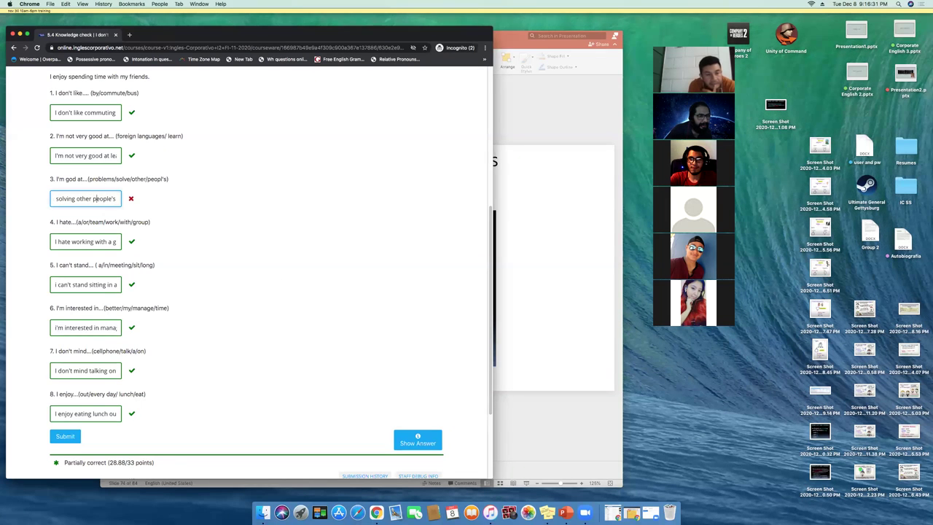
{"action": "key", "text": "Right"}
{"action": "key", "text": "Right"}
{"action": "key", "text": "Right"}
{"action": "key", "text": "Right"}
{"action": "key", "text": "Right"}
{"action": "key", "text": "Right"}
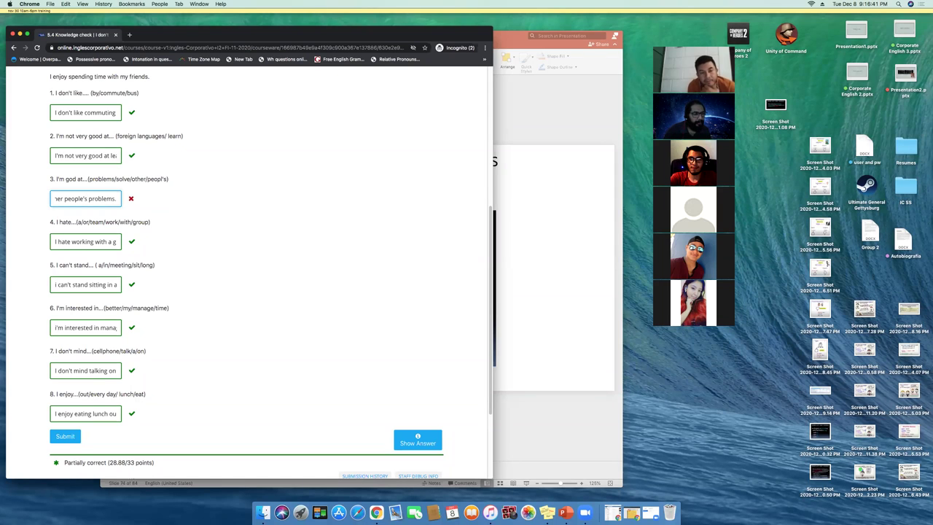
{"action": "key", "text": "BackSpace"}
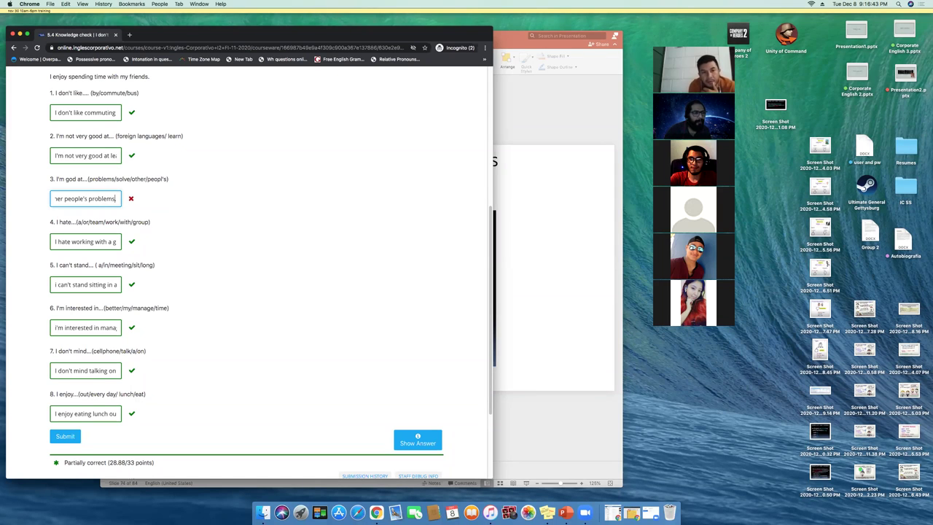
{"action": "key", "text": "BackSpace"}
{"action": "key", "text": "BackSpace"}
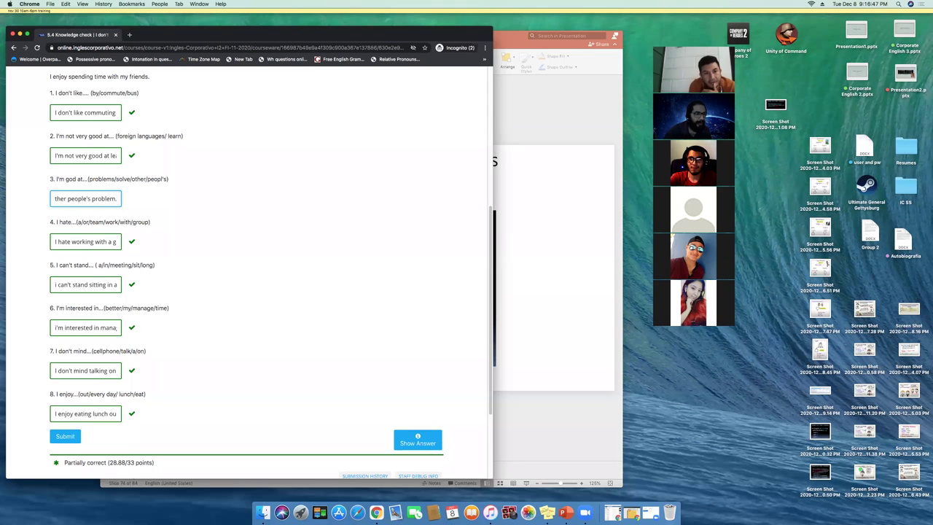
{"action": "left_click", "coordinate": [60, 438]}
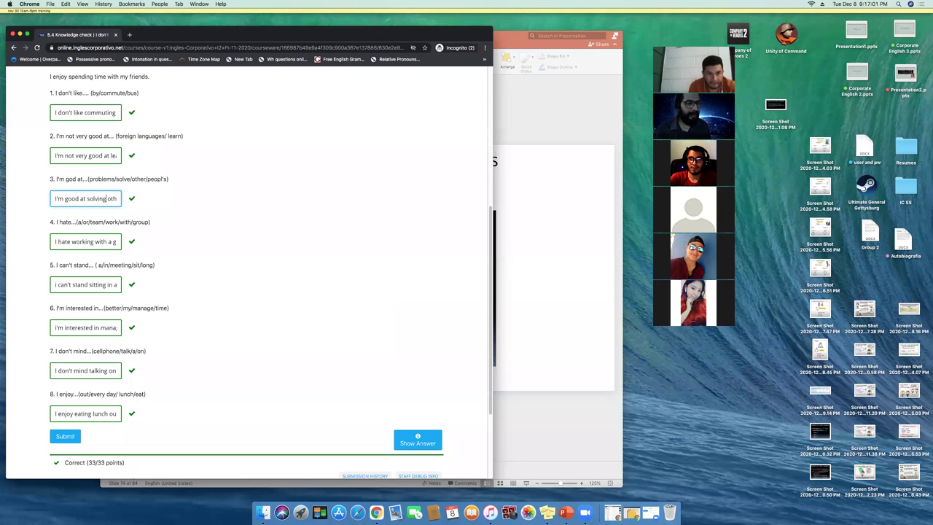
Step: Review the ending of answer 3 and the whole knowledge check, and submit the completed answers again
{"action": "key", "text": "End"}
{"action": "key", "text": "End"}
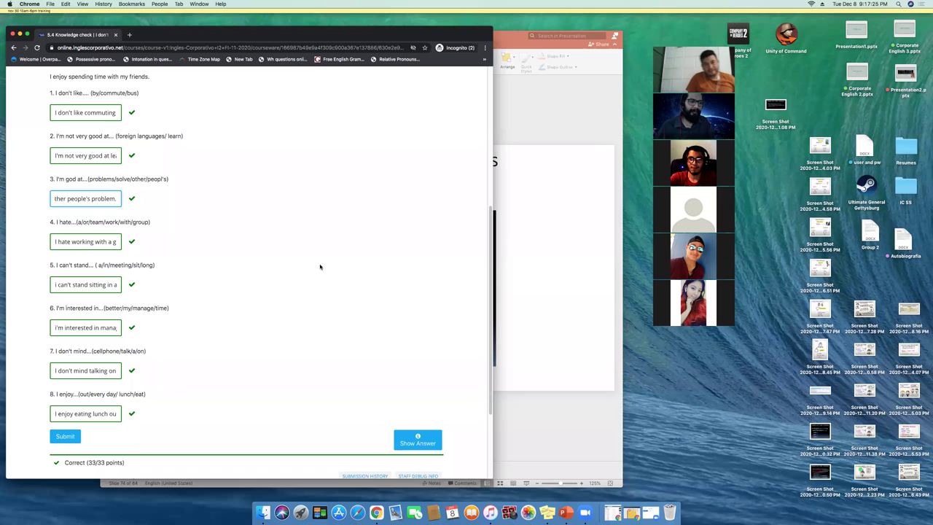
{"action": "scroll", "coordinate": [199, 184], "scroll_direction": "up", "scroll_amount": 3}
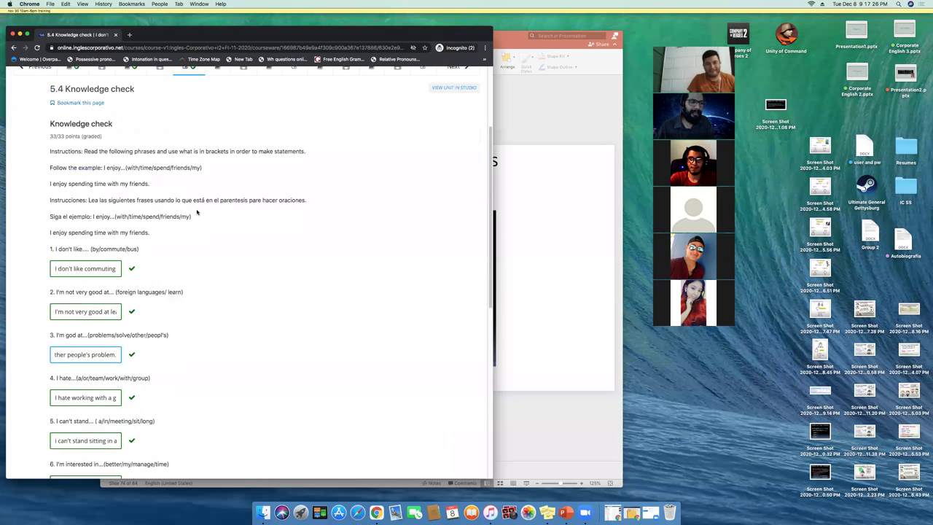
{"action": "scroll", "coordinate": [212, 248], "scroll_direction": "down", "scroll_amount": 6}
{"action": "scroll", "coordinate": [233, 298], "scroll_direction": "up", "scroll_amount": 10}
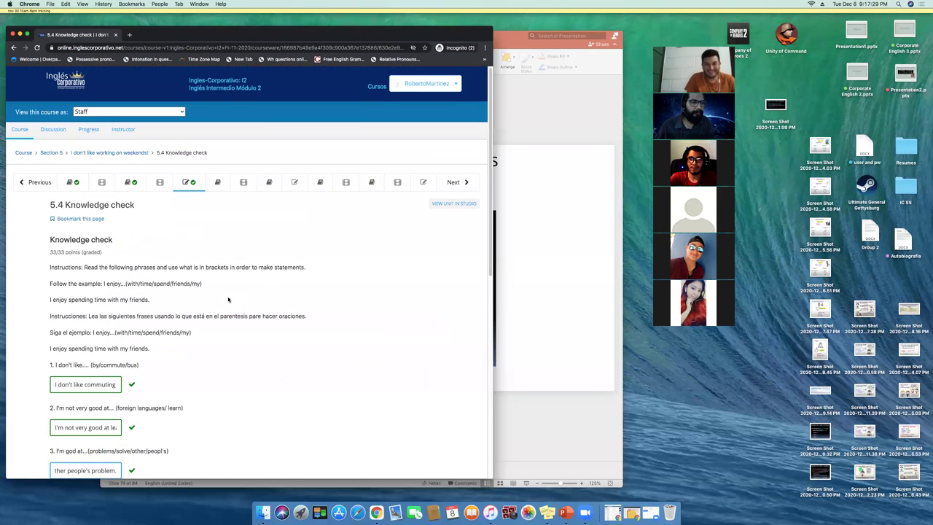
{"action": "scroll", "coordinate": [229, 298], "scroll_direction": "down", "scroll_amount": 10}
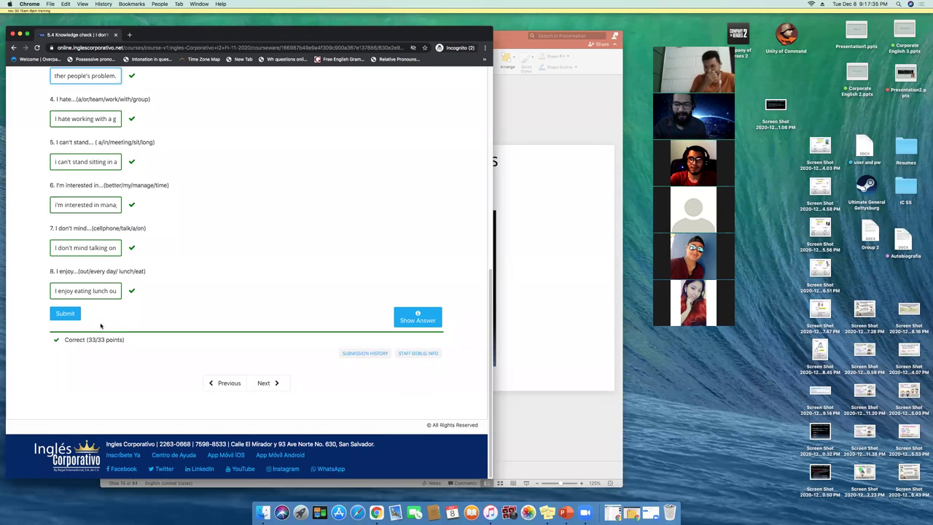
{"action": "left_click", "coordinate": [77, 319]}
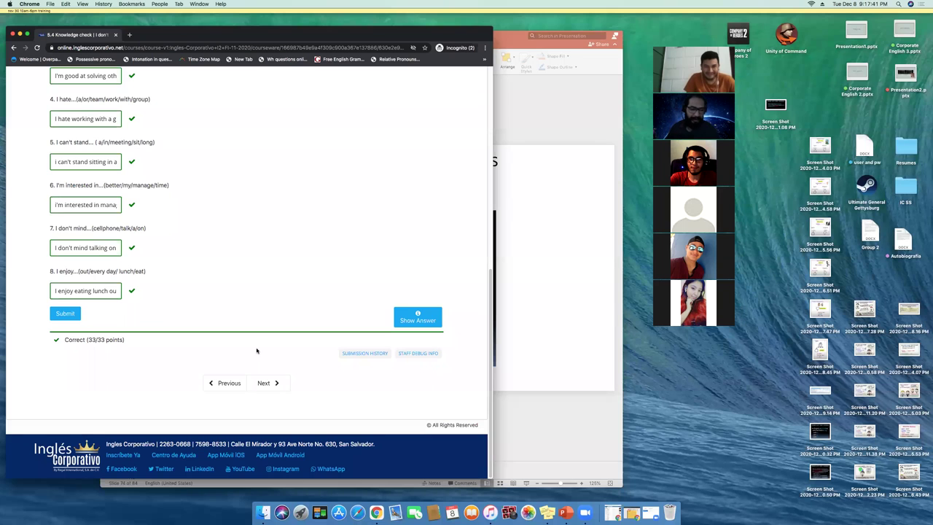
Step: Return to Section 5 in the course outline and expand the Final Exam to list its parts
{"action": "scroll", "coordinate": [206, 263], "scroll_direction": "up", "scroll_amount": 15}
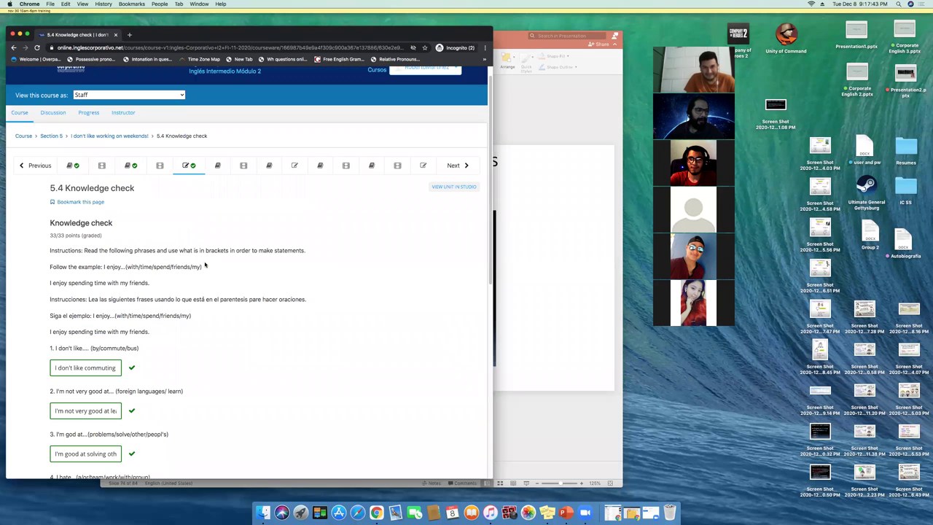
{"action": "scroll", "coordinate": [200, 264], "scroll_direction": "up", "scroll_amount": 2}
{"action": "left_click", "coordinate": [51, 152]}
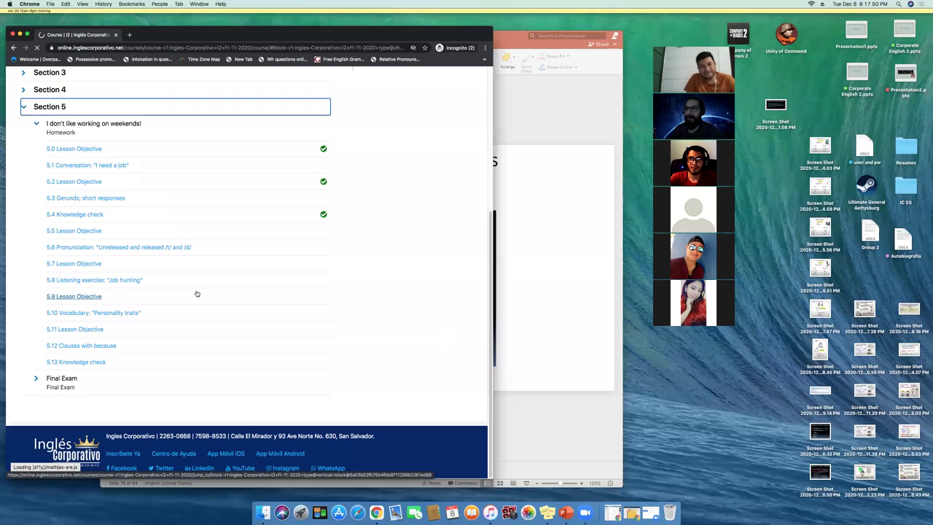
{"action": "left_click", "coordinate": [67, 387]}
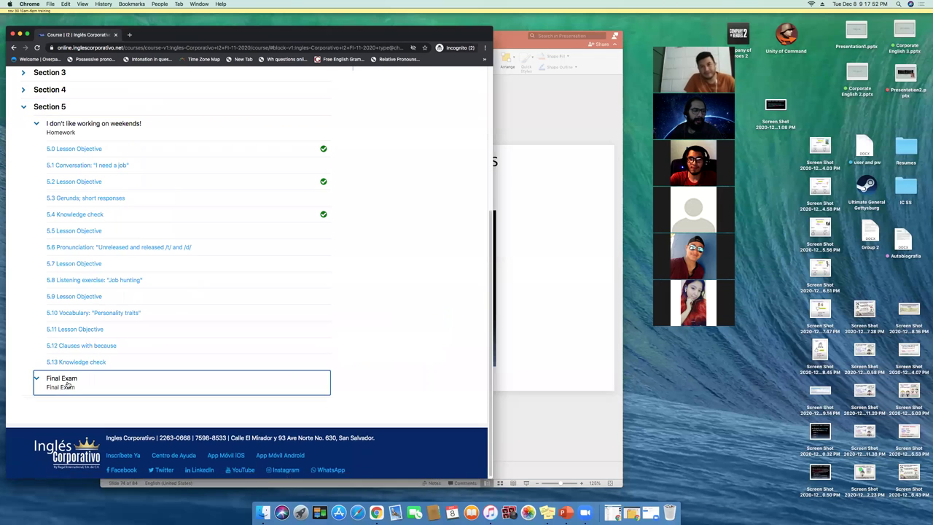
{"action": "scroll", "coordinate": [131, 375], "scroll_direction": "down", "scroll_amount": 2}
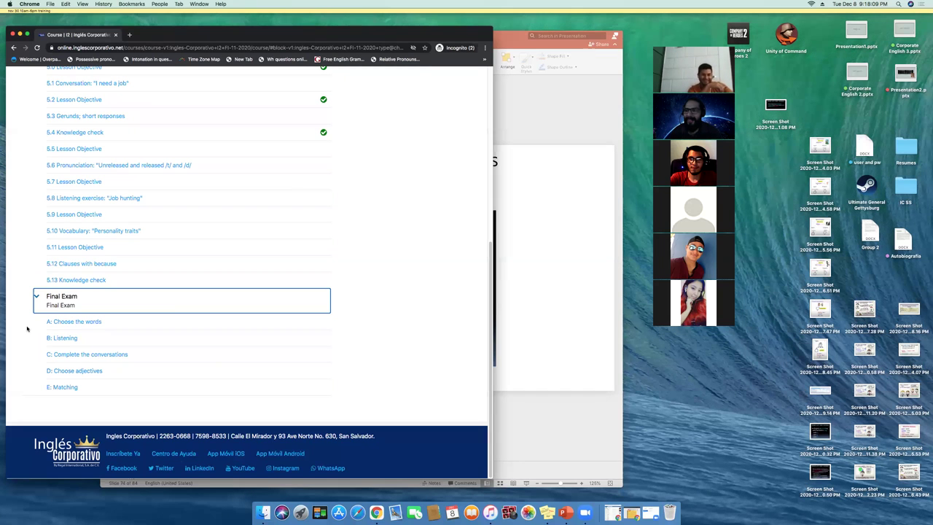
{"action": "scroll", "coordinate": [27, 329], "scroll_direction": "up", "scroll_amount": 3}
{"action": "scroll", "coordinate": [27, 329], "scroll_direction": "down", "scroll_amount": 3}
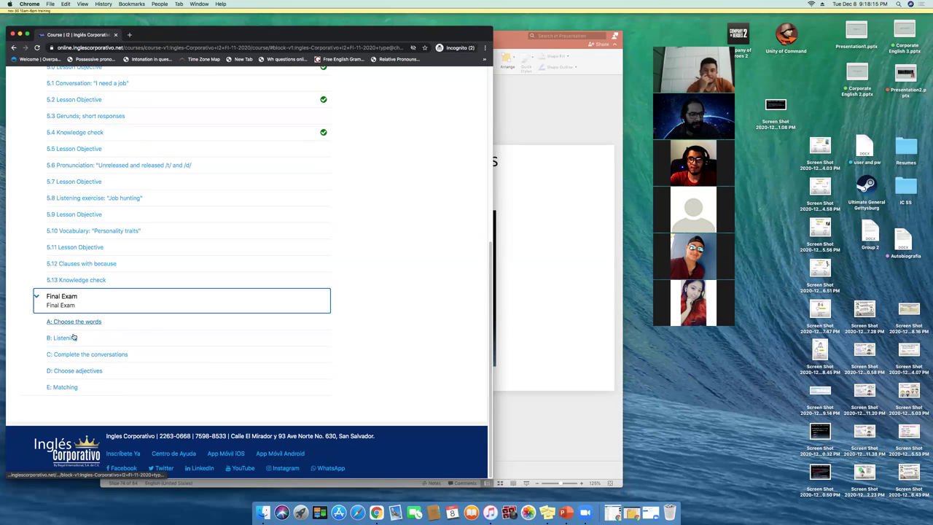
Step: Open Final Exam part "A: Choose the words" and highlight its English and Spanish instructions
{"action": "left_click", "coordinate": [85, 325]}
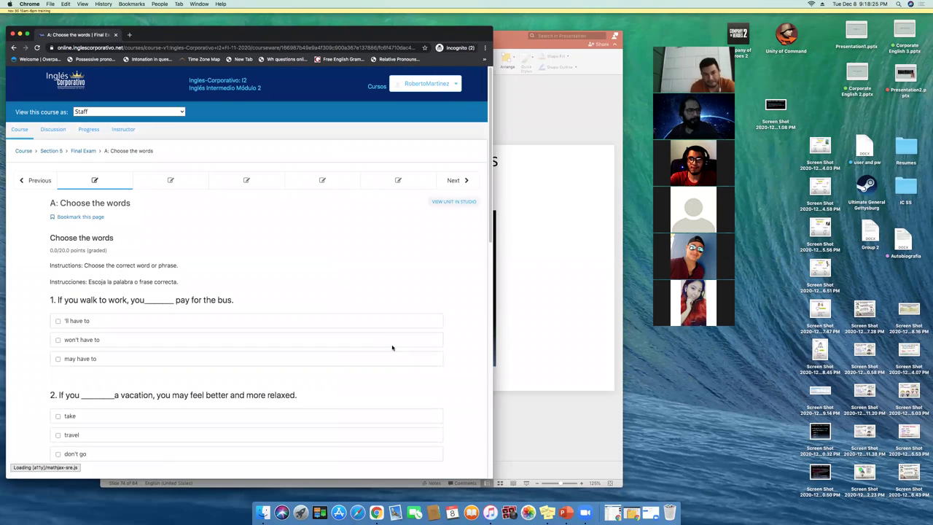
{"action": "scroll", "coordinate": [244, 303], "scroll_direction": "down", "scroll_amount": 1}
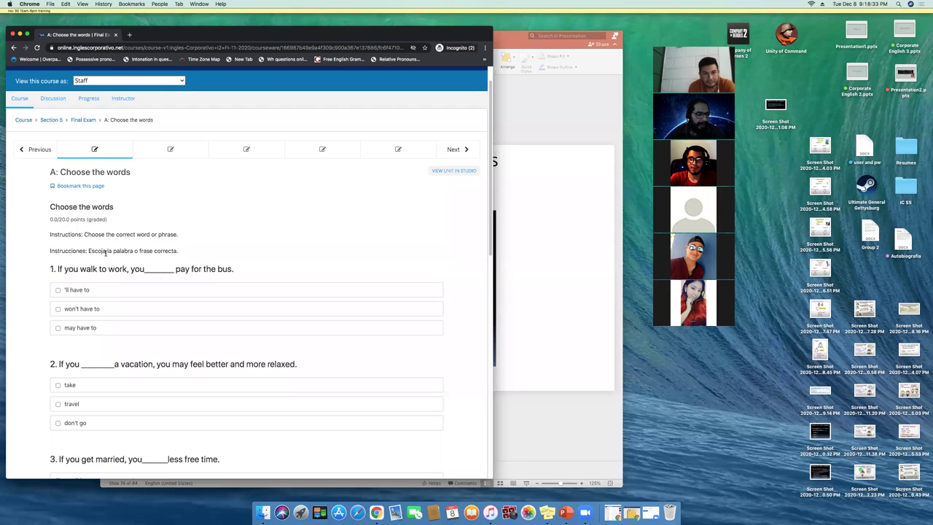
{"action": "left_click_drag", "start_coordinate": [180, 254], "coordinate": [36, 236]}
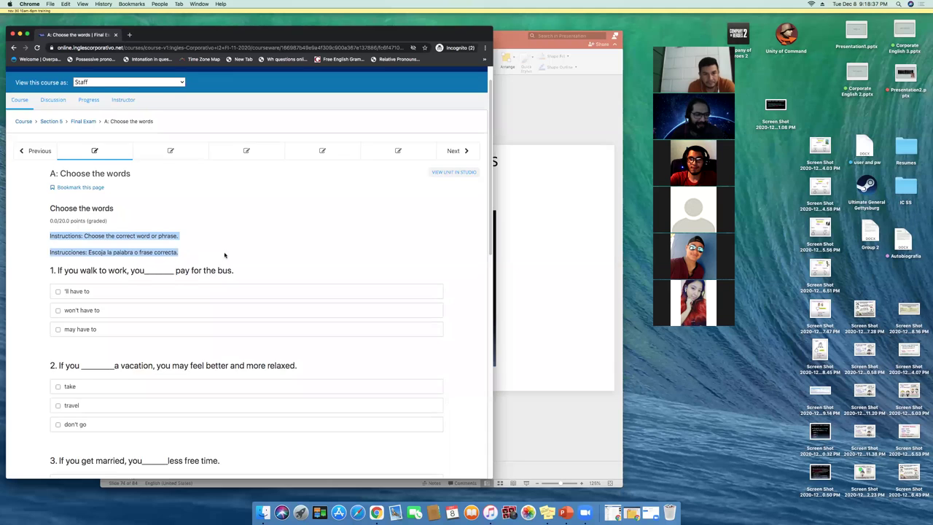
Step: Answer question 1 of Choose the words with "won't have to" and question 2 with "take"
{"action": "scroll", "coordinate": [215, 258], "scroll_direction": "down", "scroll_amount": 5}
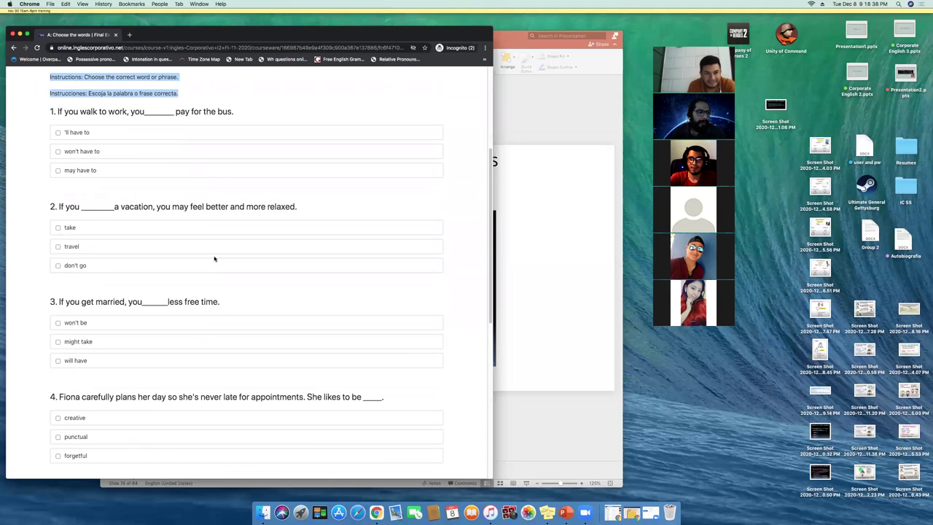
{"action": "left_click", "coordinate": [29, 266]}
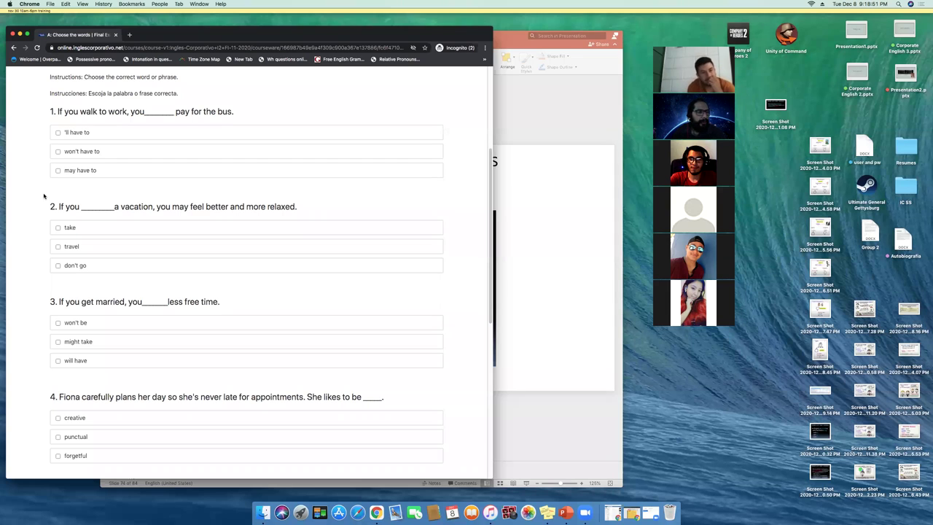
{"action": "left_click", "coordinate": [57, 152]}
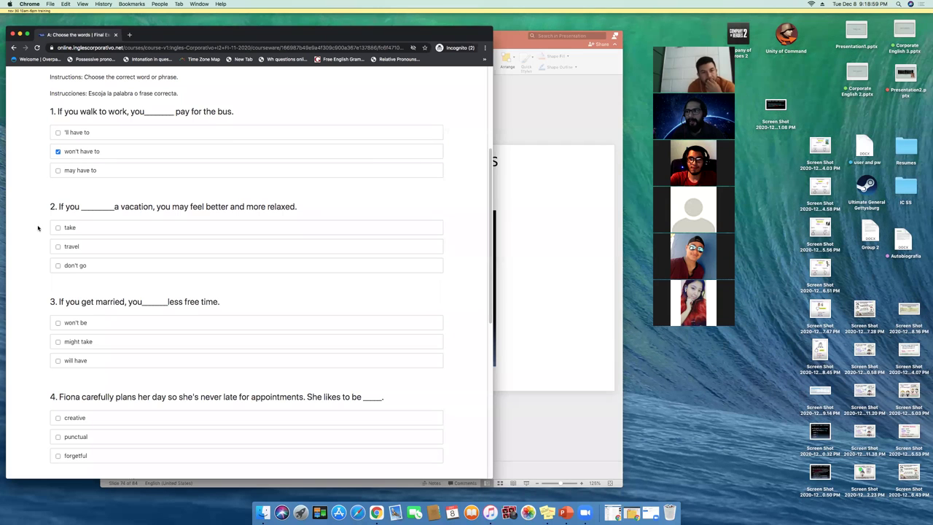
{"action": "scroll", "coordinate": [37, 228], "scroll_direction": "down", "scroll_amount": 1}
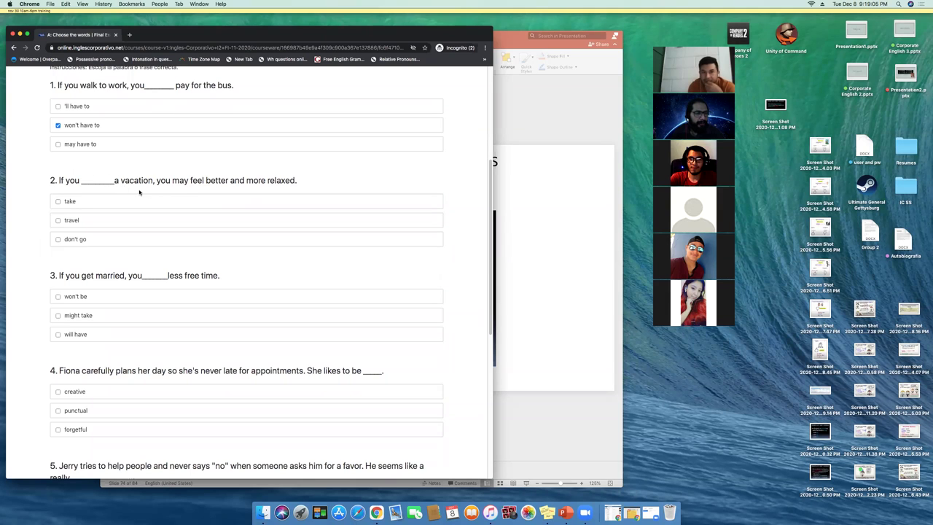
{"action": "left_click", "coordinate": [58, 202]}
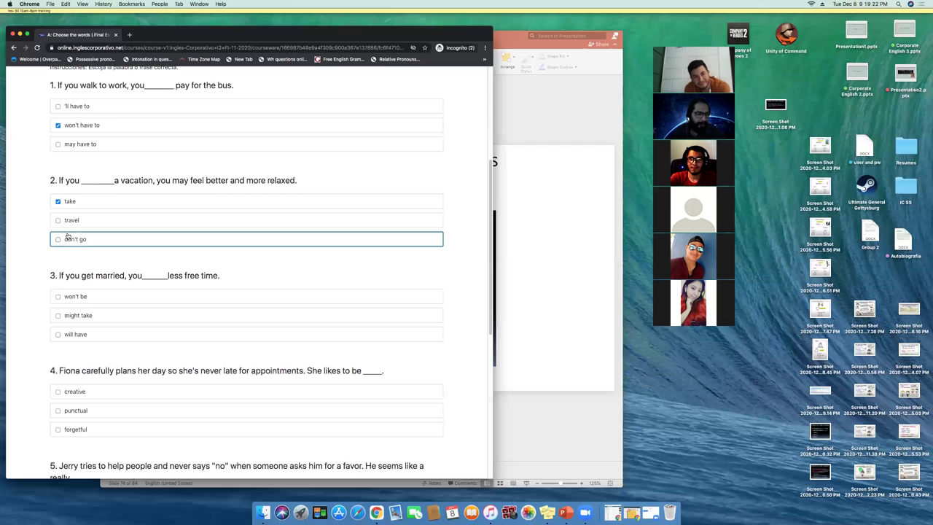
Step: Answer question 3 about getting married with "will have" and question 4 about Fiona with "punctual"
{"action": "scroll", "coordinate": [67, 235], "scroll_direction": "down", "scroll_amount": 1}
{"action": "scroll", "coordinate": [67, 236], "scroll_direction": "down", "scroll_amount": 5}
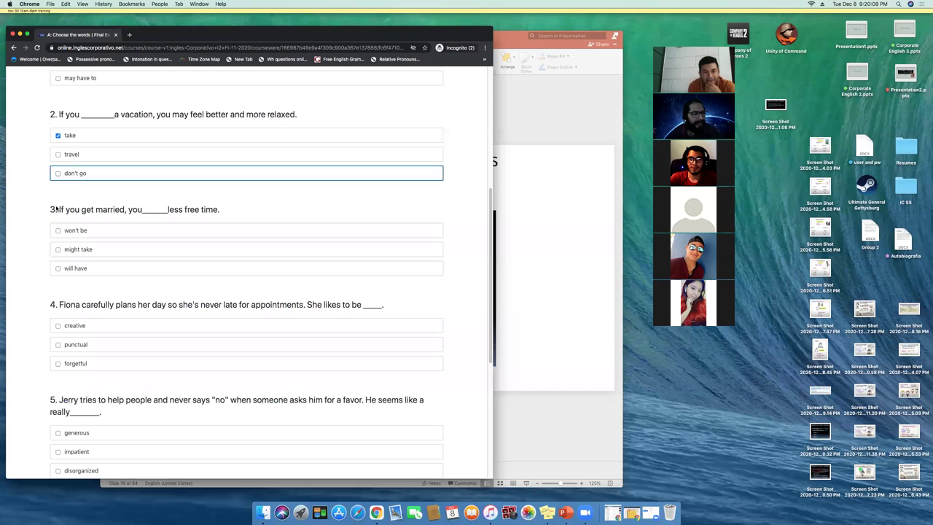
{"action": "left_click", "coordinate": [59, 269]}
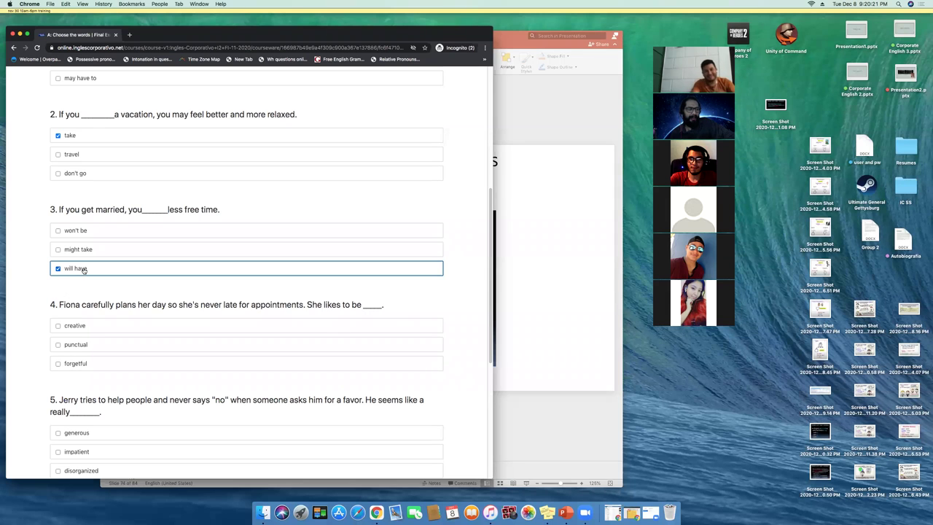
{"action": "scroll", "coordinate": [80, 267], "scroll_direction": "down", "scroll_amount": 1}
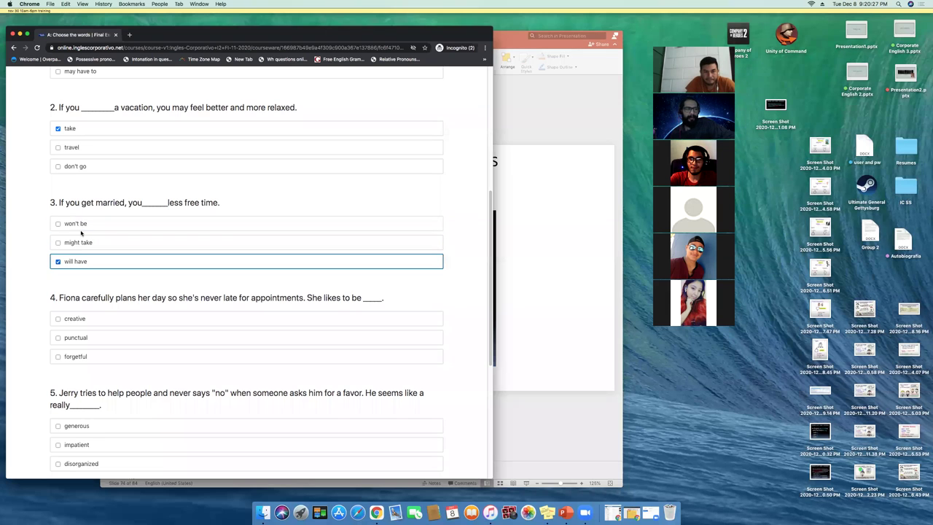
{"action": "scroll", "coordinate": [29, 289], "scroll_direction": "down", "scroll_amount": 5}
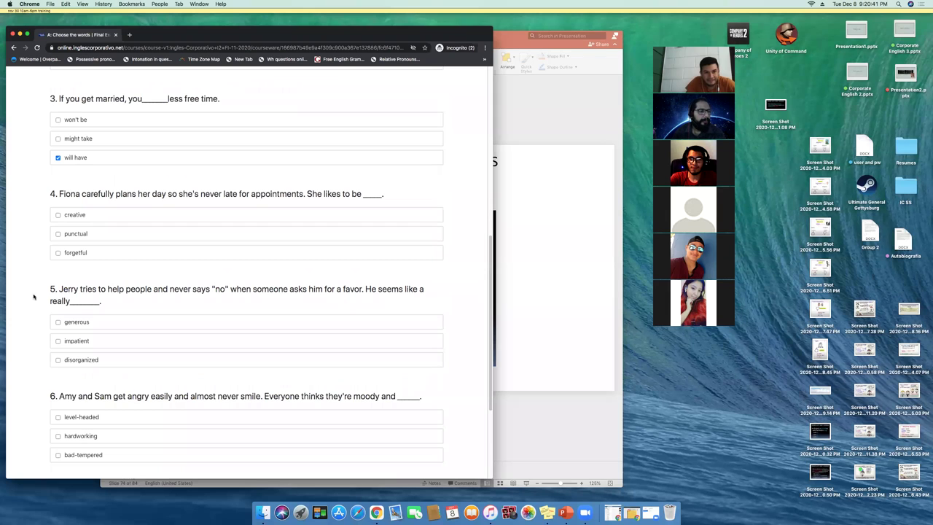
{"action": "scroll", "coordinate": [10, 248], "scroll_direction": "down", "scroll_amount": 1}
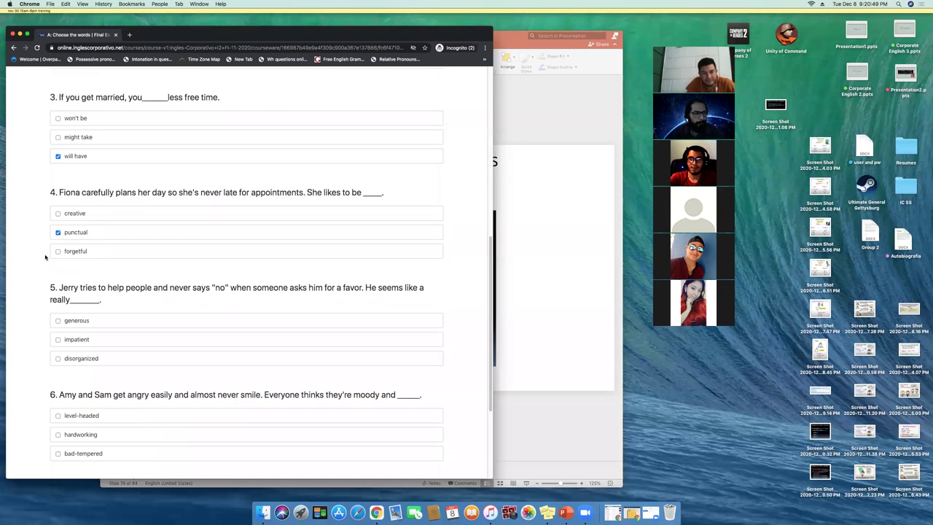
Step: Answer question 5 about Jerry with "generous" and question 6 about Amy and Sam with "bad-tempered"
{"action": "scroll", "coordinate": [35, 265], "scroll_direction": "down", "scroll_amount": 5}
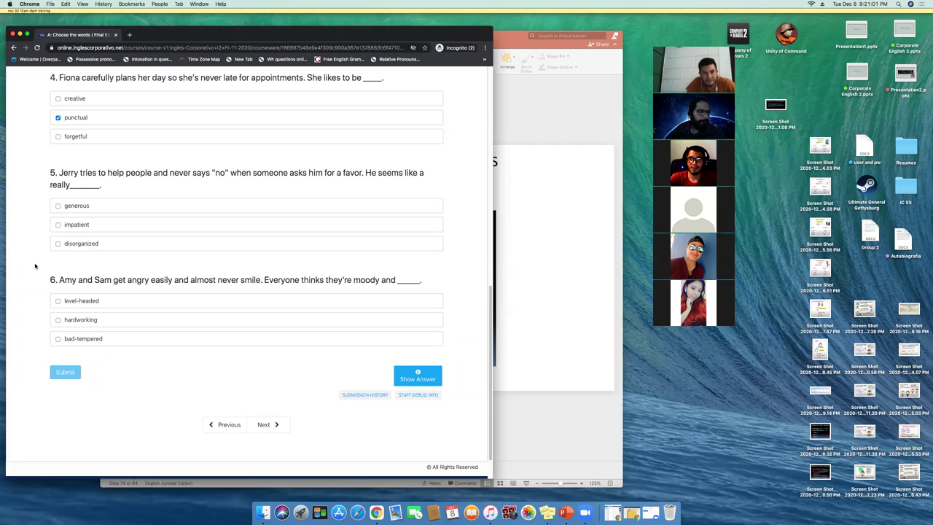
{"action": "left_click", "coordinate": [58, 208]}
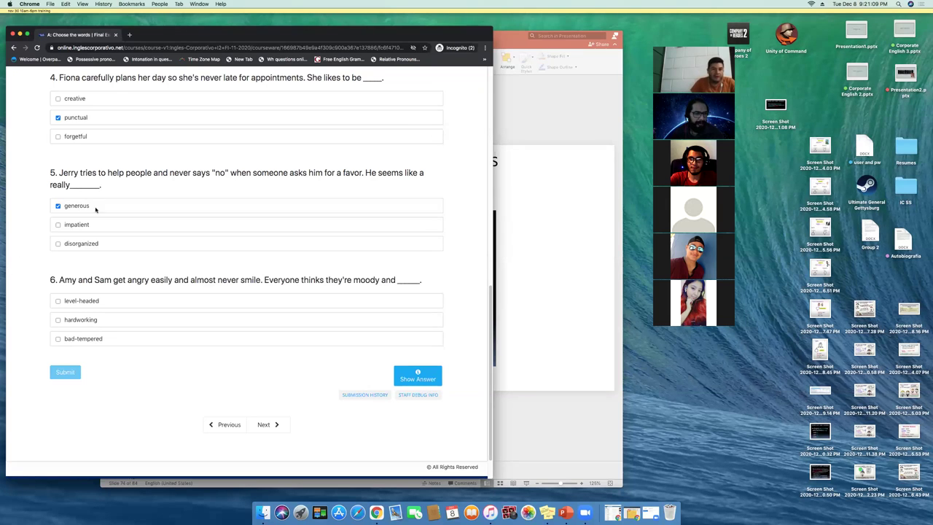
{"action": "scroll", "coordinate": [27, 256], "scroll_direction": "down", "scroll_amount": 1}
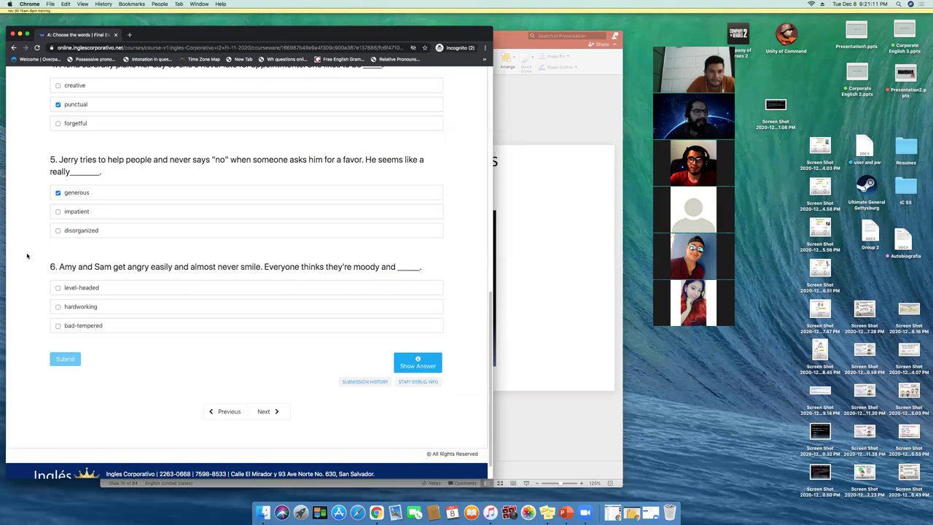
{"action": "scroll", "coordinate": [27, 256], "scroll_direction": "down", "scroll_amount": 1}
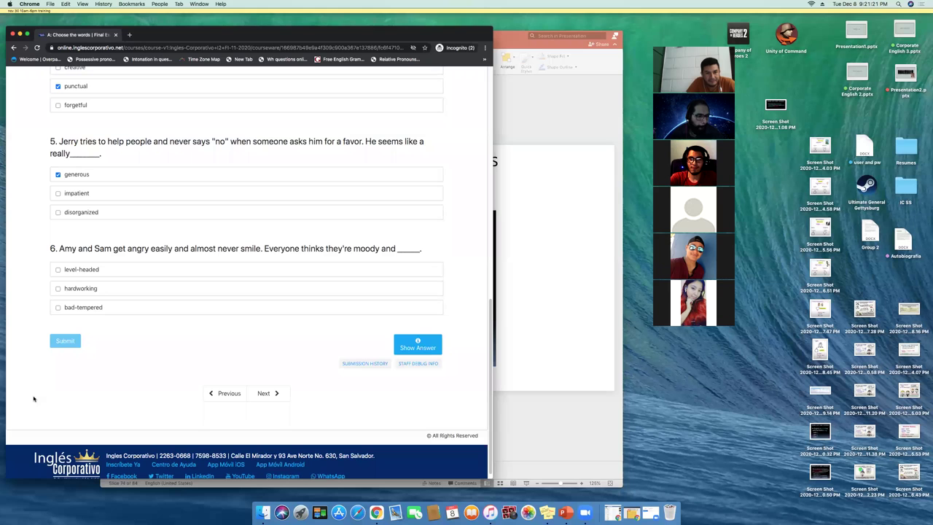
{"action": "left_click", "coordinate": [56, 309]}
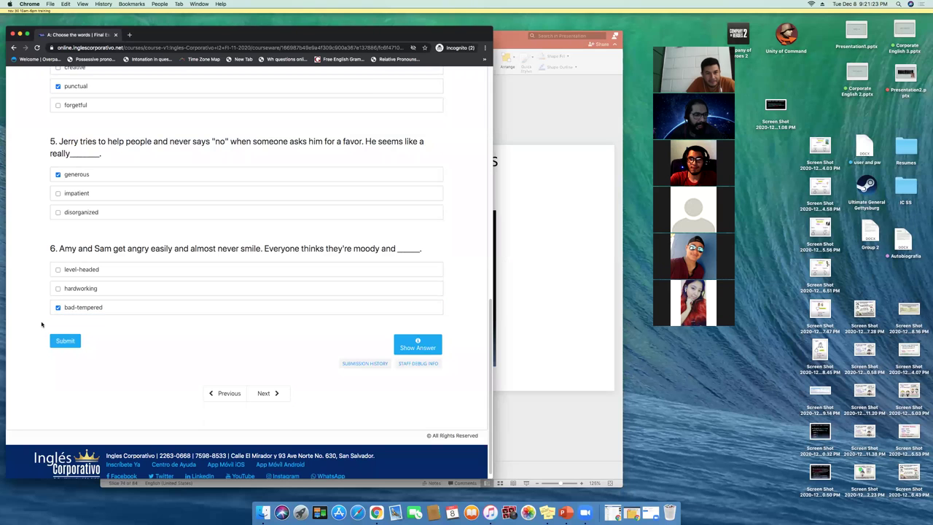
Step: Submit the six answers of part A after checking them, and review the marking of each question
{"action": "scroll", "coordinate": [43, 326], "scroll_direction": "up", "scroll_amount": 15}
{"action": "scroll", "coordinate": [42, 326], "scroll_direction": "down", "scroll_amount": 15}
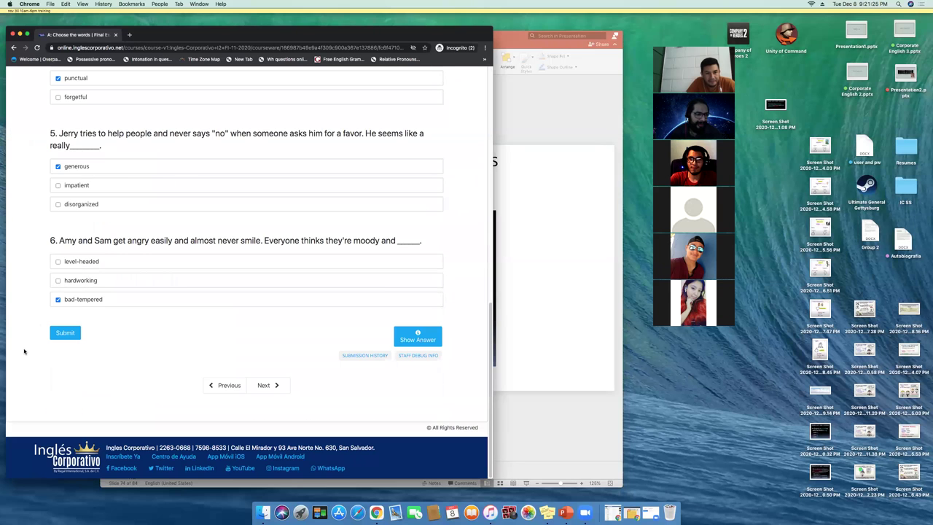
{"action": "scroll", "coordinate": [88, 360], "scroll_direction": "up", "scroll_amount": 15}
{"action": "scroll", "coordinate": [80, 350], "scroll_direction": "down", "scroll_amount": 15}
{"action": "left_click", "coordinate": [71, 336]}
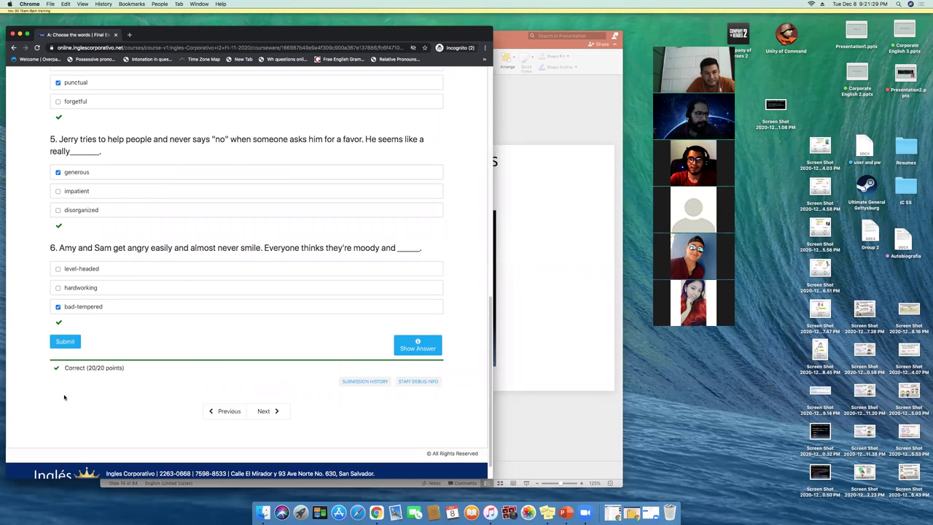
{"action": "scroll", "coordinate": [65, 397], "scroll_direction": "up", "scroll_amount": 8}
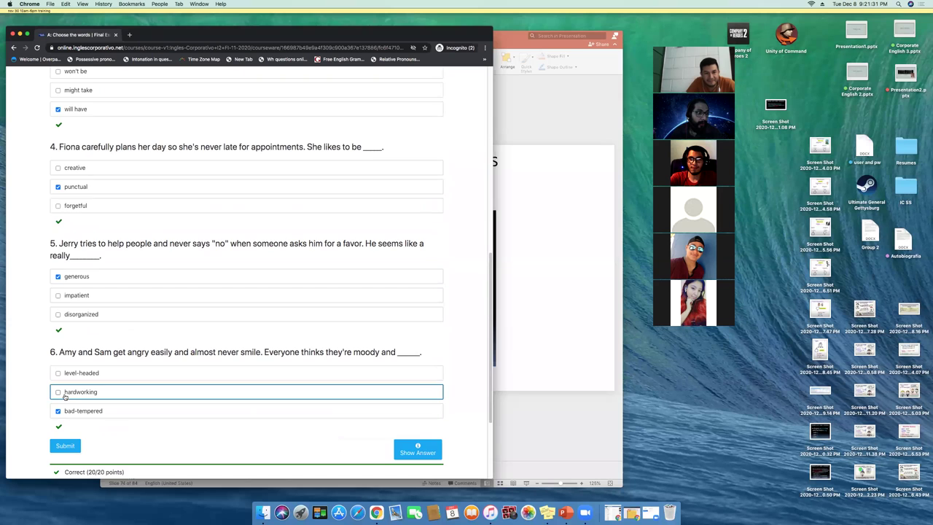
{"action": "scroll", "coordinate": [65, 397], "scroll_direction": "up", "scroll_amount": 5}
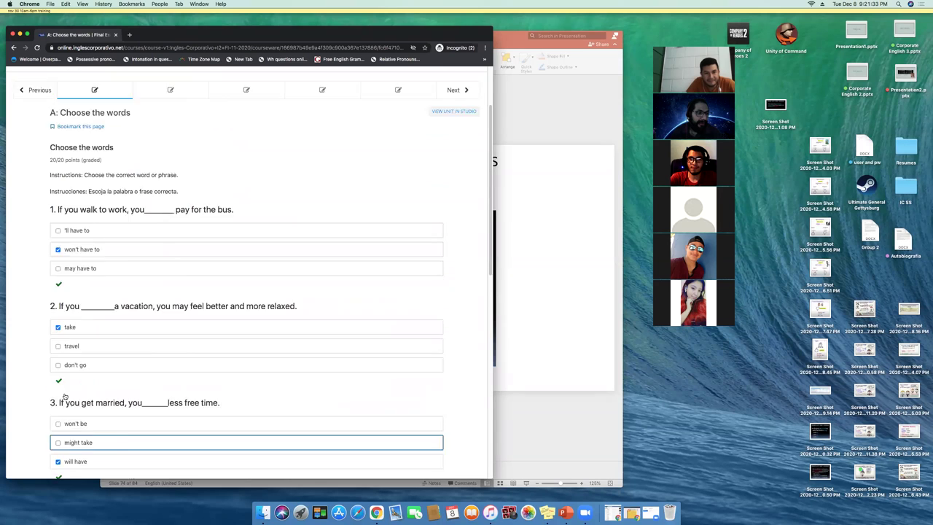
{"action": "scroll", "coordinate": [113, 357], "scroll_direction": "down", "scroll_amount": 6}
{"action": "scroll", "coordinate": [112, 356], "scroll_direction": "down", "scroll_amount": 10}
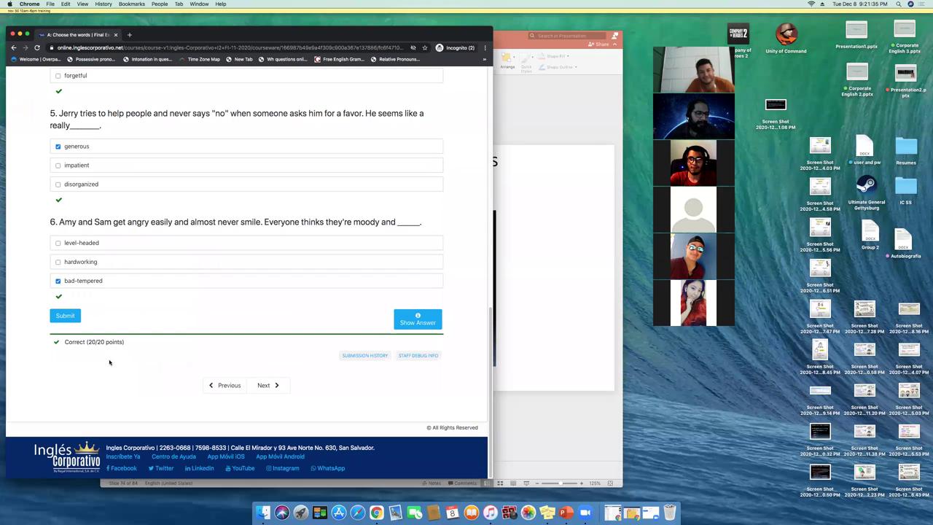
{"action": "scroll", "coordinate": [109, 362], "scroll_direction": "up", "scroll_amount": 12}
{"action": "scroll", "coordinate": [109, 362], "scroll_direction": "down", "scroll_amount": 10}
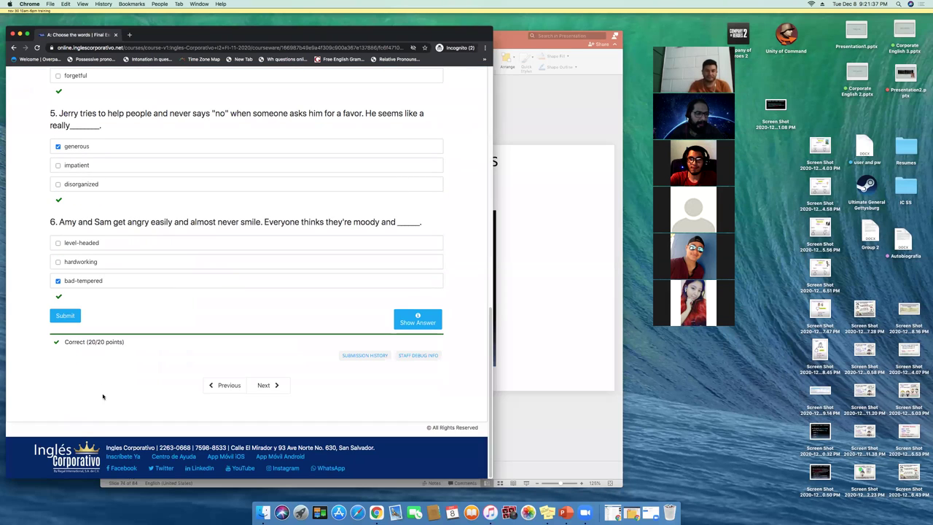
Step: Go on to part "B: Listening" and look through its instructions, audio player and four questions
{"action": "left_click", "coordinate": [267, 384]}
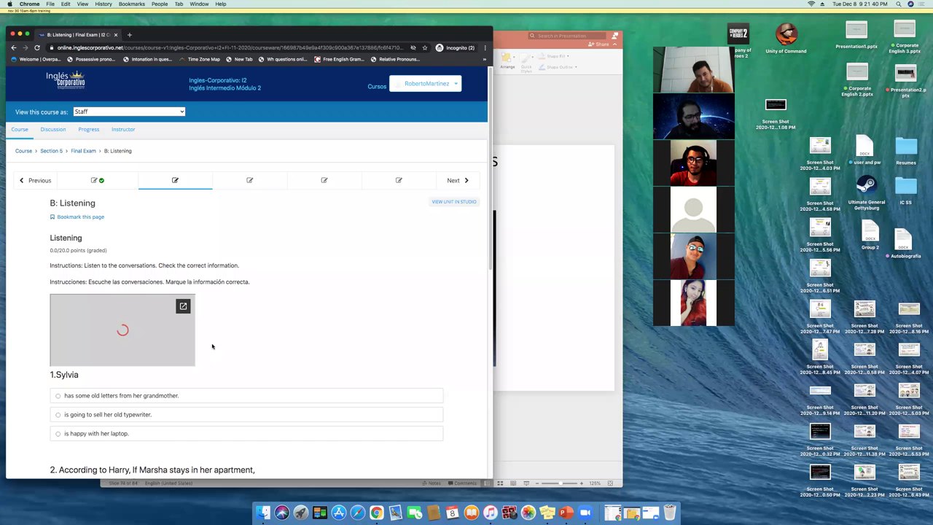
{"action": "scroll", "coordinate": [217, 335], "scroll_direction": "down", "scroll_amount": 2}
{"action": "scroll", "coordinate": [217, 333], "scroll_direction": "down", "scroll_amount": 10}
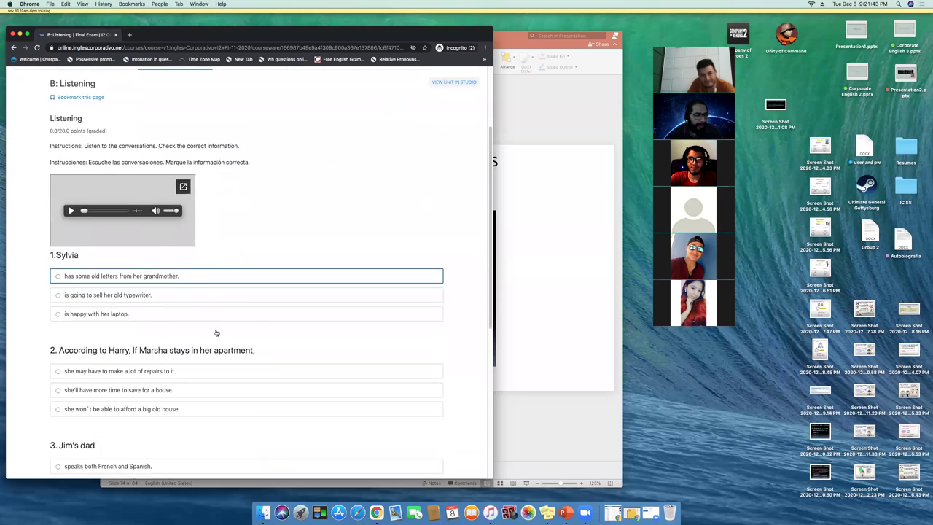
{"action": "scroll", "coordinate": [129, 358], "scroll_direction": "up", "scroll_amount": 10}
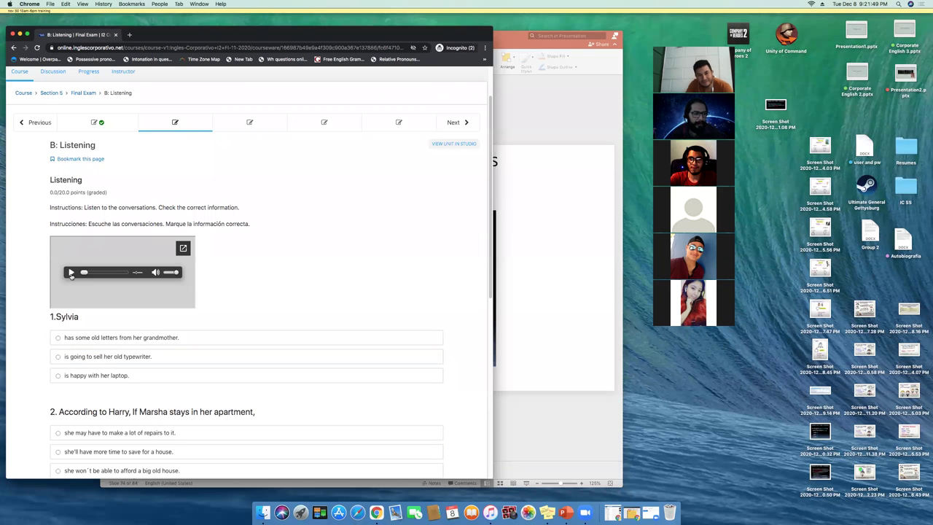
{"action": "scroll", "coordinate": [156, 360], "scroll_direction": "down", "scroll_amount": 10}
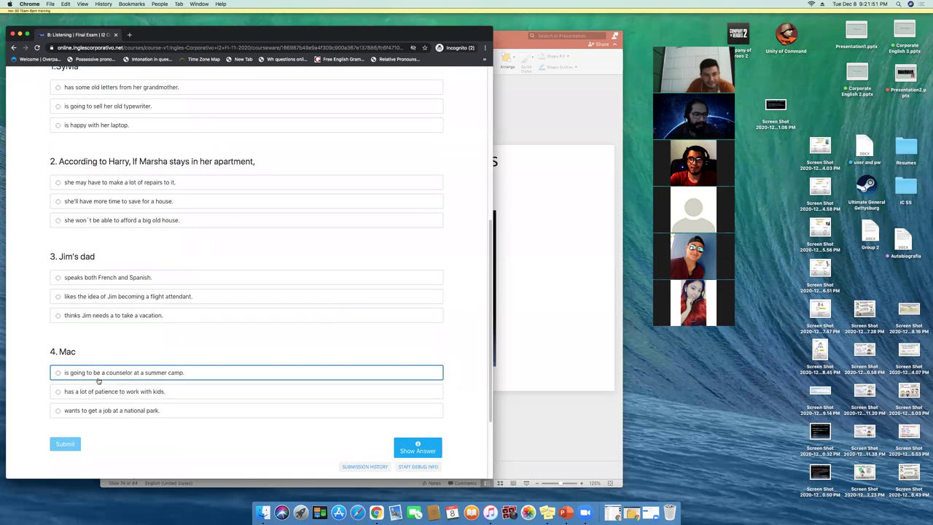
Step: Skip to part "C: Complete the conversations" and answer question 1 about typing with "Oh, I am!"
{"action": "left_click", "coordinate": [267, 388]}
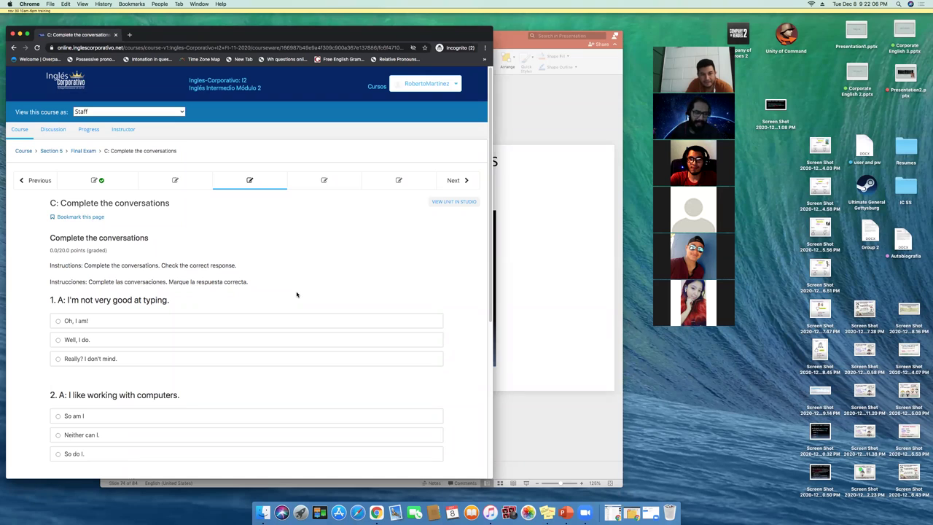
{"action": "scroll", "coordinate": [269, 303], "scroll_direction": "down", "scroll_amount": 1}
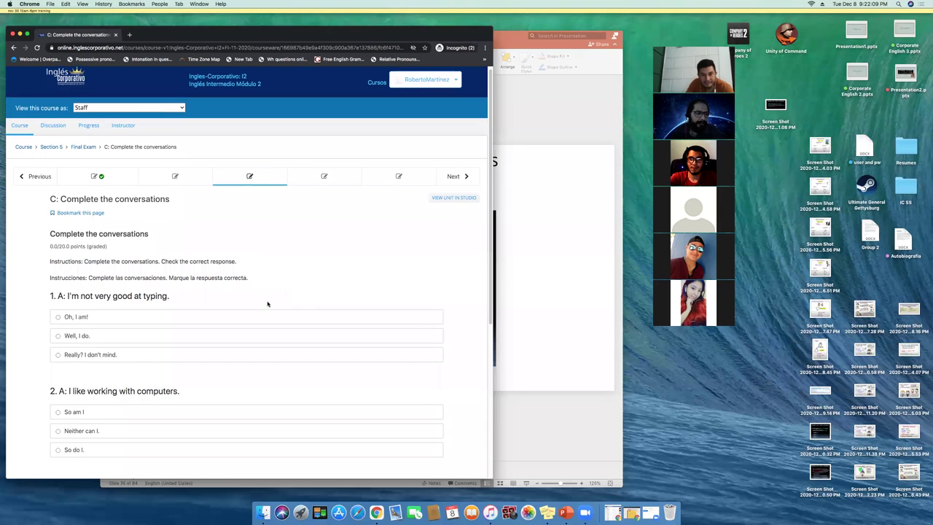
{"action": "scroll", "coordinate": [257, 317], "scroll_direction": "down", "scroll_amount": 3}
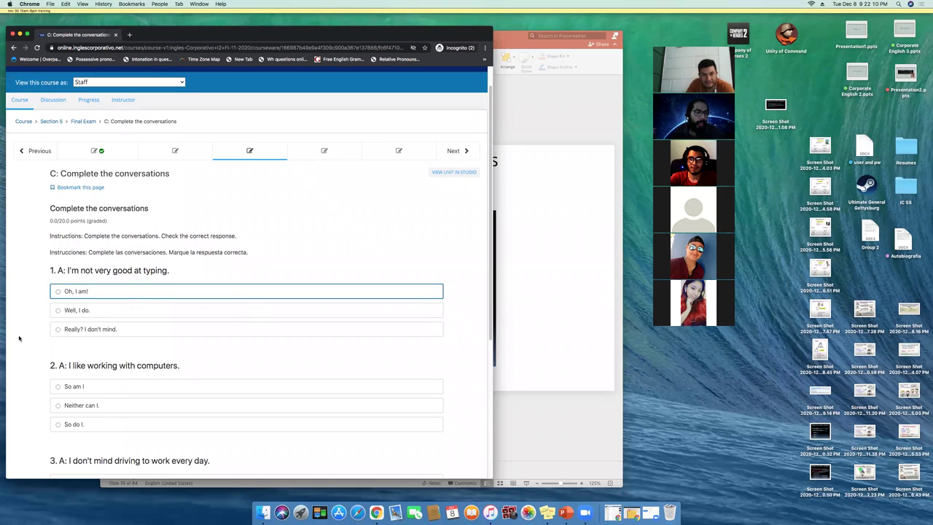
{"action": "left_click", "coordinate": [58, 292]}
Step: Answer question 2 about working with computers with "So do I."
{"action": "scroll", "coordinate": [31, 342], "scroll_direction": "down", "scroll_amount": 5}
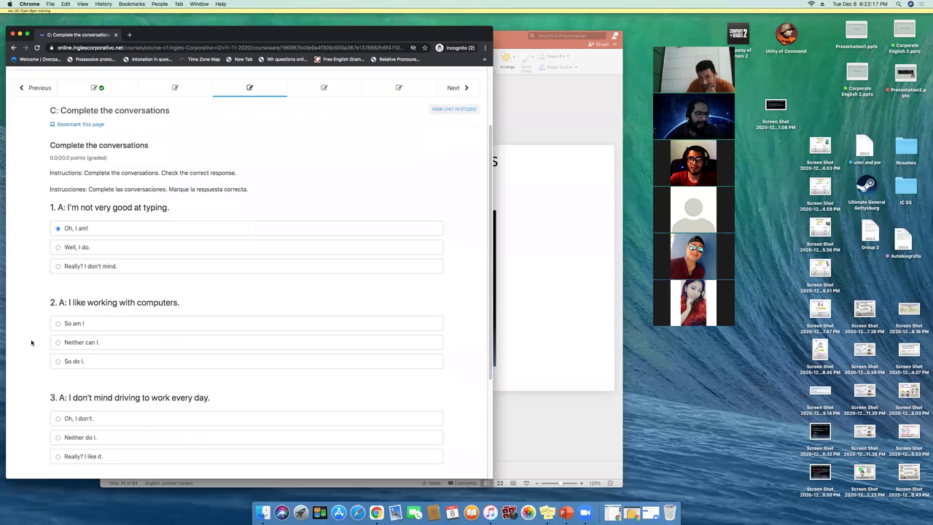
{"action": "scroll", "coordinate": [32, 342], "scroll_direction": "down", "scroll_amount": 1}
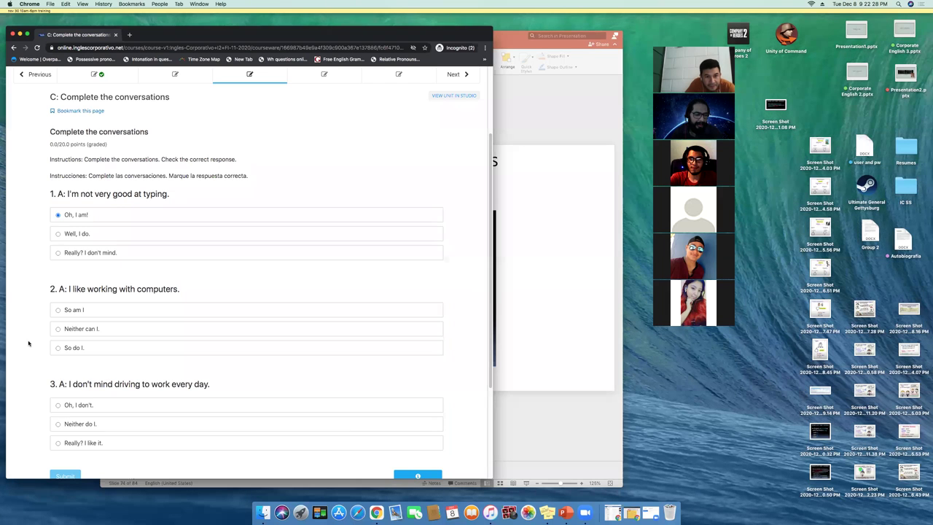
{"action": "left_click", "coordinate": [59, 348]}
{"action": "scroll", "coordinate": [26, 357], "scroll_direction": "down", "scroll_amount": 1}
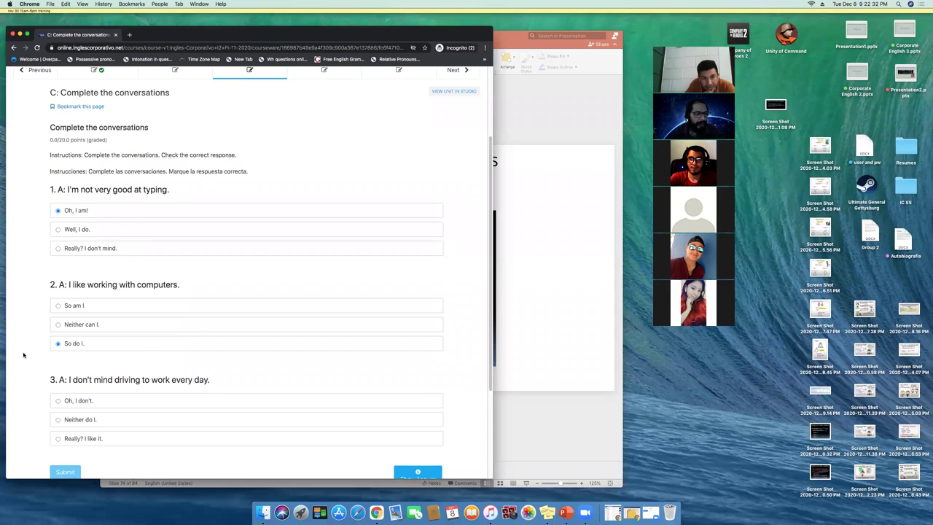
Step: Answer question 3 about driving to work with "Neither do I." and submit part C
{"action": "scroll", "coordinate": [24, 355], "scroll_direction": "down", "scroll_amount": 2}
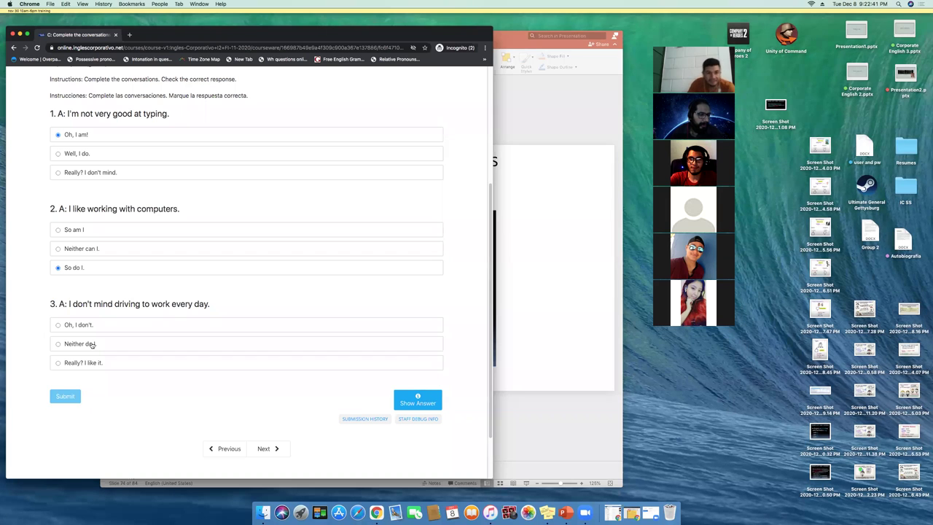
{"action": "left_click", "coordinate": [57, 345]}
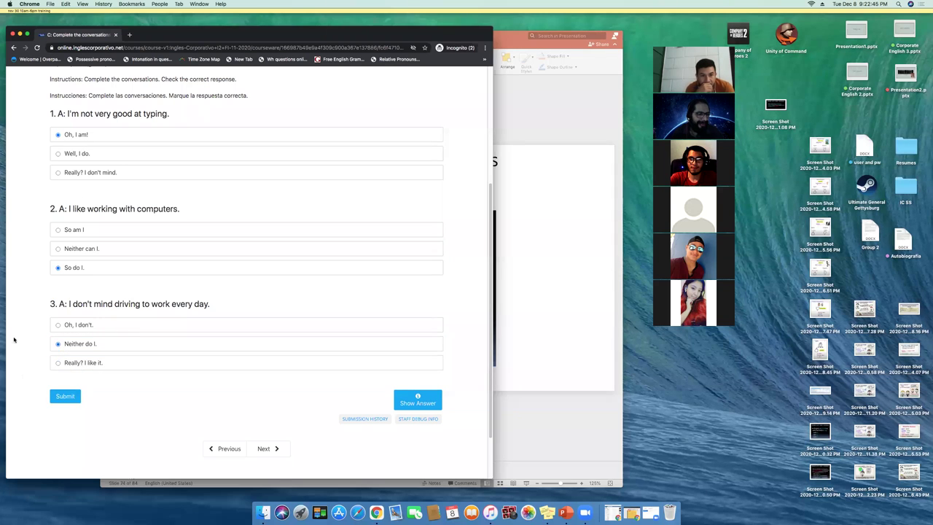
{"action": "left_click", "coordinate": [65, 398]}
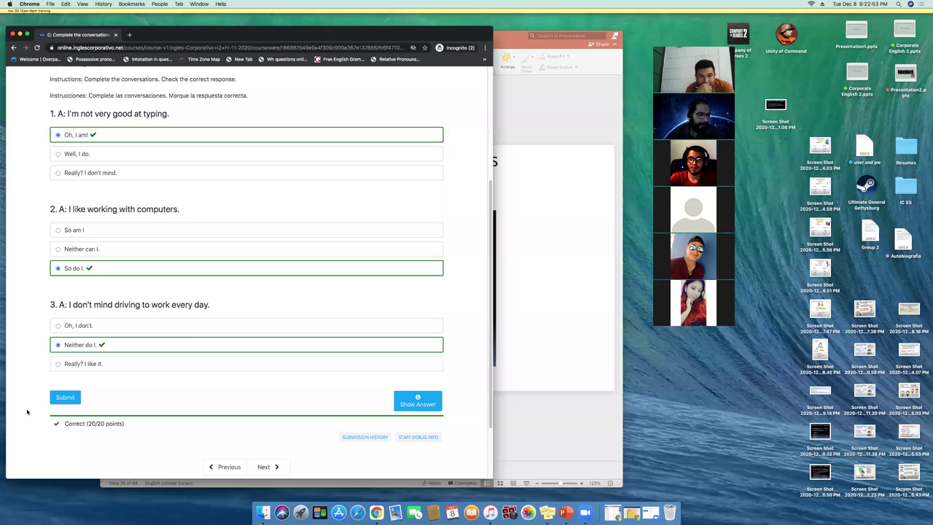
{"action": "scroll", "coordinate": [25, 405], "scroll_direction": "down", "scroll_amount": 2}
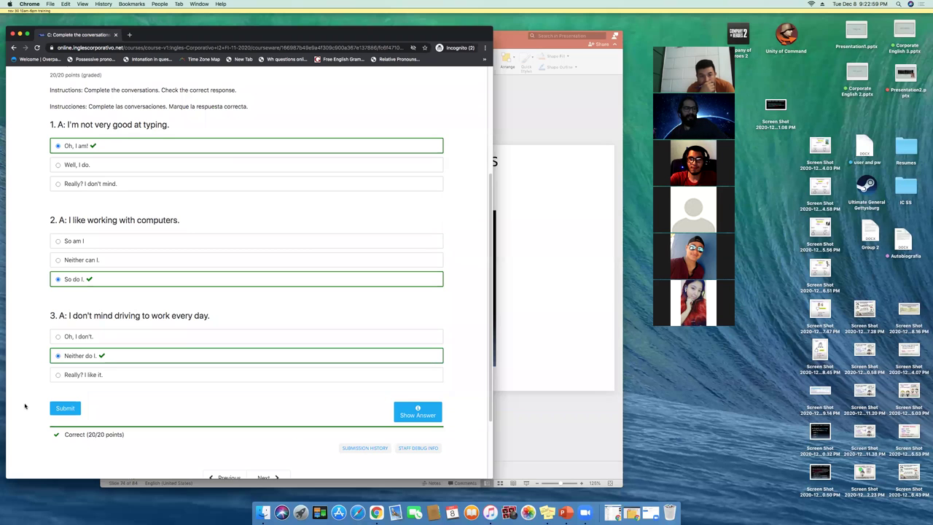
Step: Review the graded answers of part C, return to the course outline, and minimize the browser to reveal the PowerPoint presentation
{"action": "scroll", "coordinate": [146, 358], "scroll_direction": "up", "scroll_amount": 3}
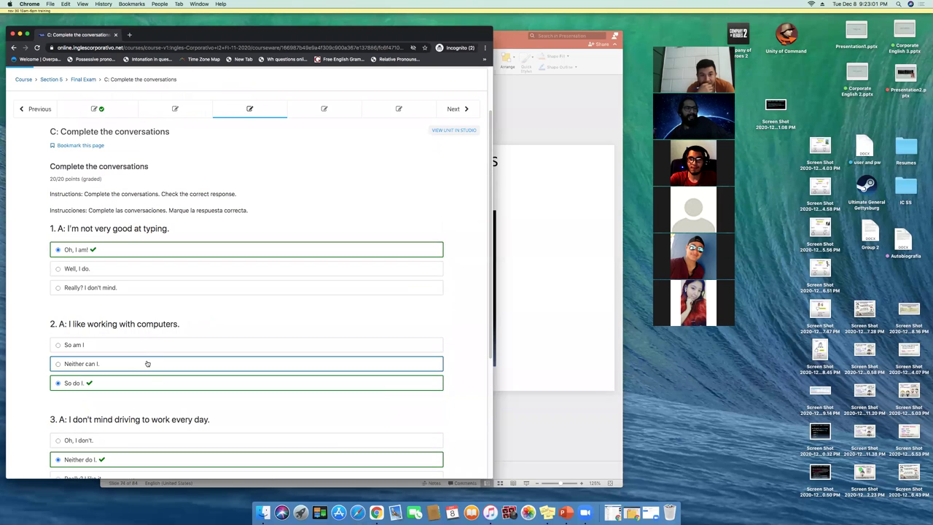
{"action": "scroll", "coordinate": [147, 363], "scroll_direction": "down", "scroll_amount": 5}
{"action": "scroll", "coordinate": [146, 360], "scroll_direction": "up", "scroll_amount": 5}
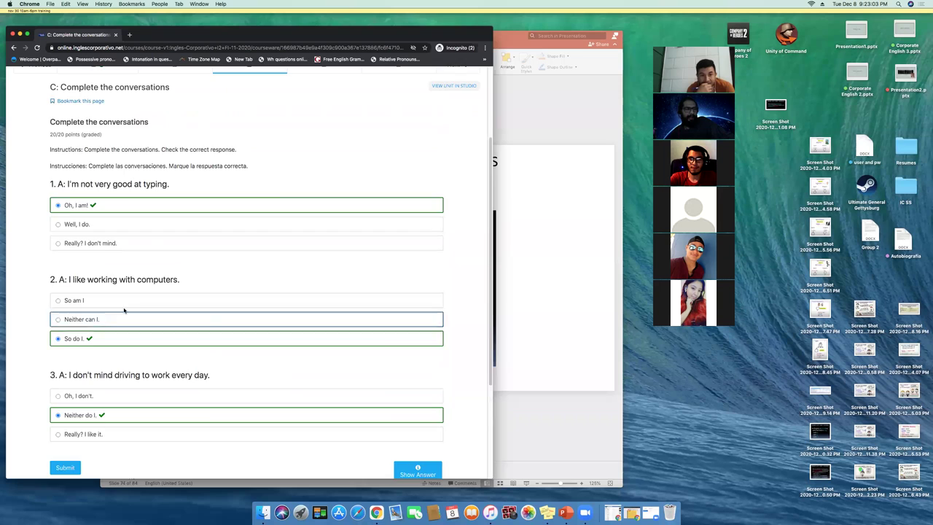
{"action": "left_click", "coordinate": [84, 151]}
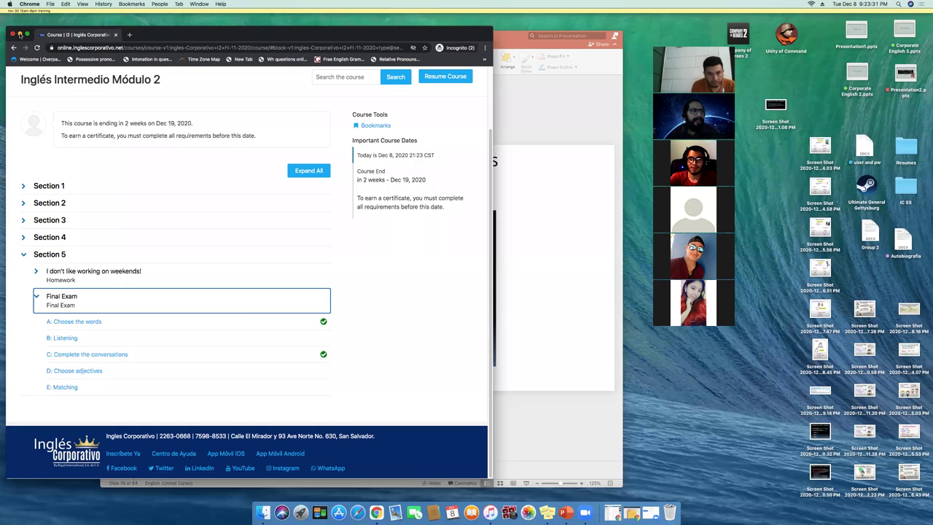
{"action": "left_click", "coordinate": [20, 34]}
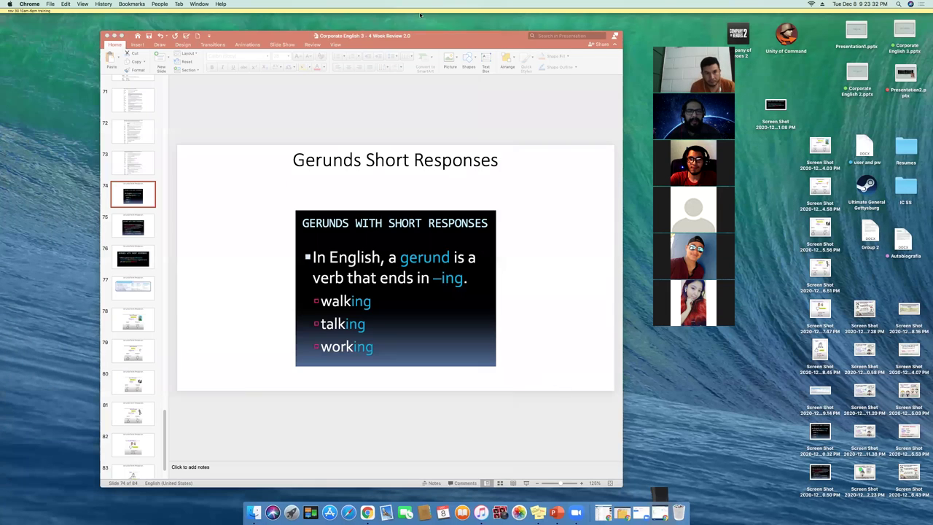
Step: Enlarge the presentation window and make the "Gerunds Short Responses" slide larger by shrinking the slide thumbnails and zooming in slightly
{"action": "left_click_drag", "start_coordinate": [452, 40], "coordinate": [351, 27]}
{"action": "left_click_drag", "start_coordinate": [534, 471], "coordinate": [795, 499]}
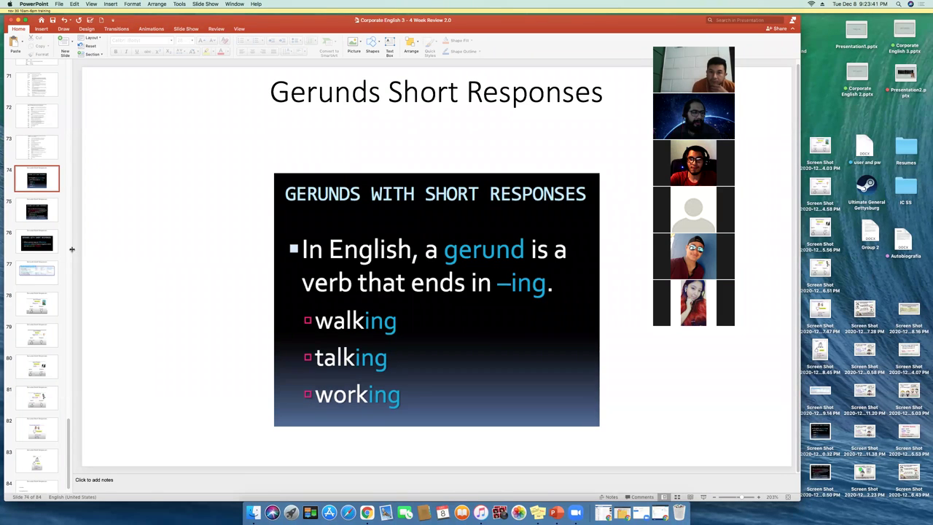
{"action": "left_click_drag", "start_coordinate": [72, 249], "coordinate": [53, 249]}
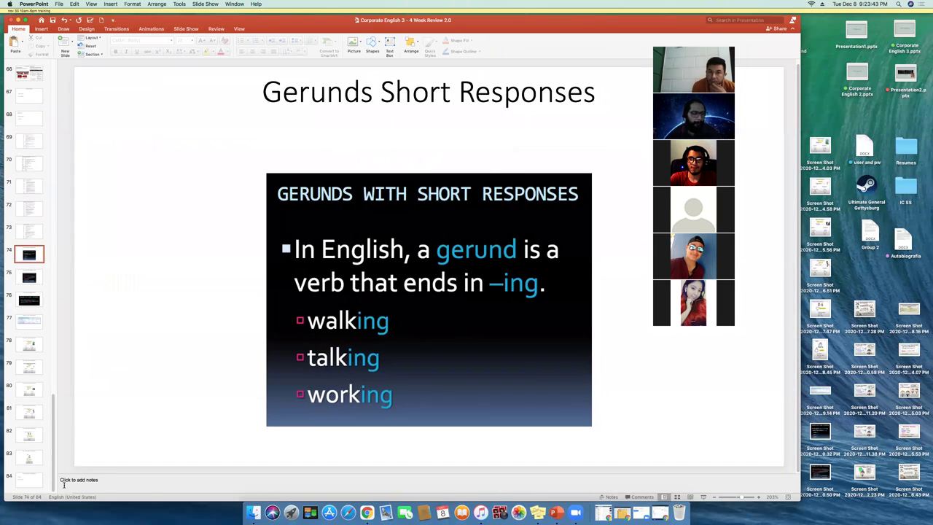
{"action": "left_click", "coordinate": [758, 496]}
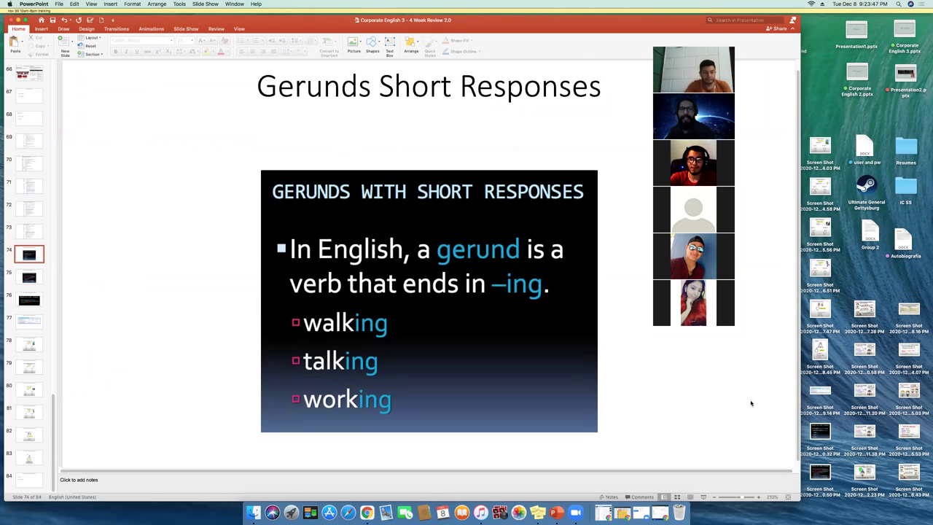